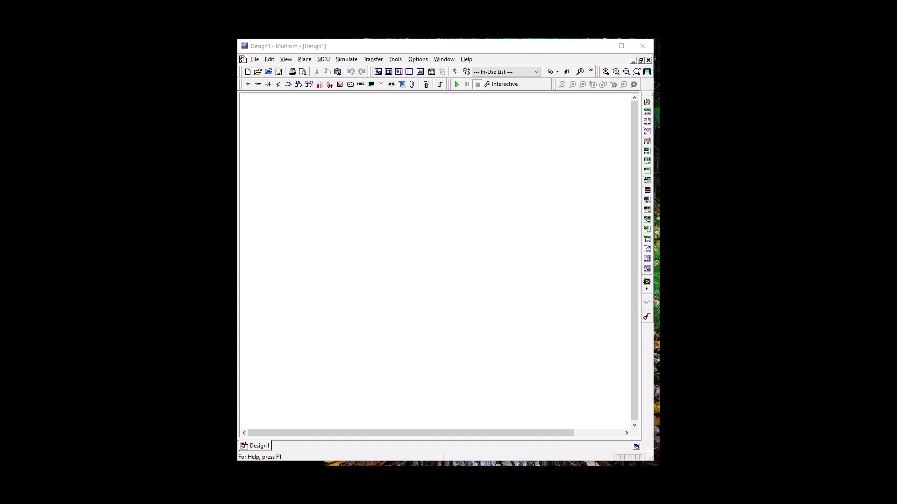
Step: Place section A of a 74LS125N tri-state buffer from the TTL 74LS family on the empty schematic
click(298, 84)
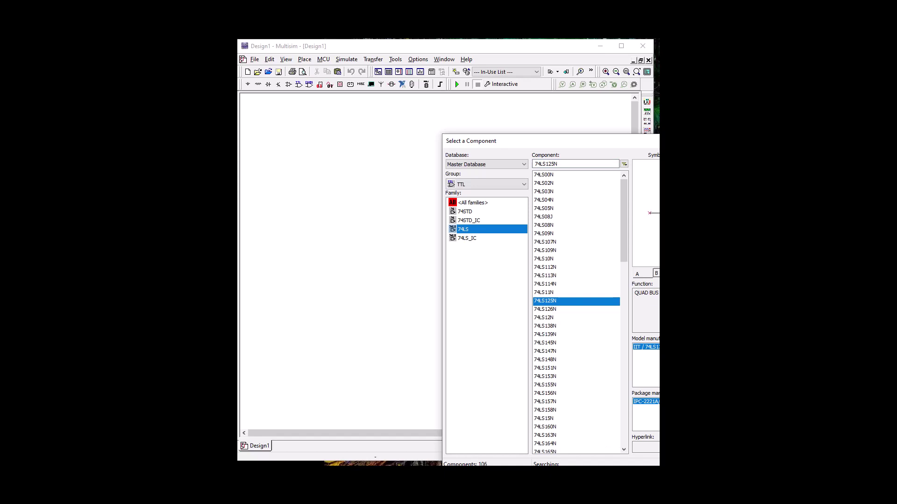
key(Escape)
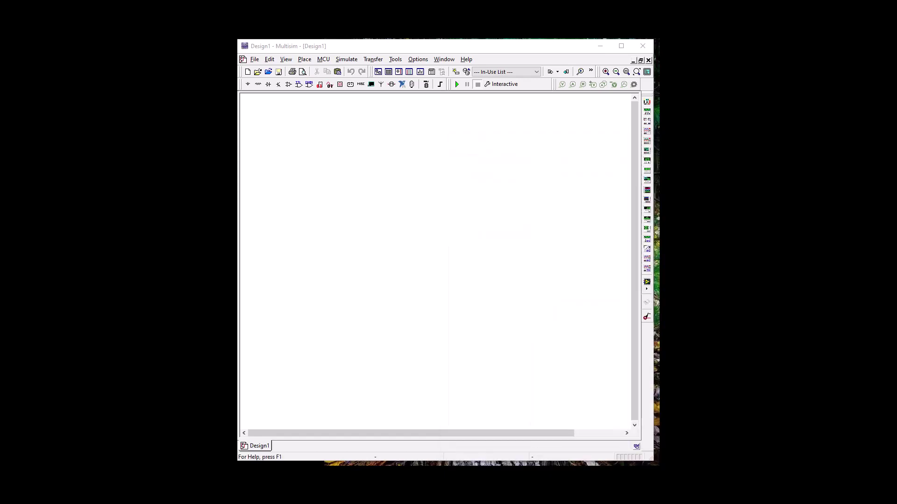
click(378, 192)
click(360, 209)
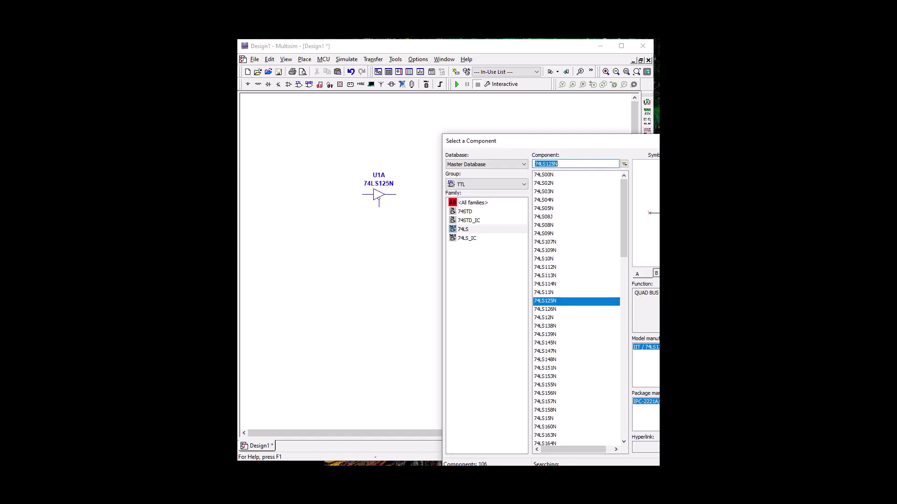
key(Escape)
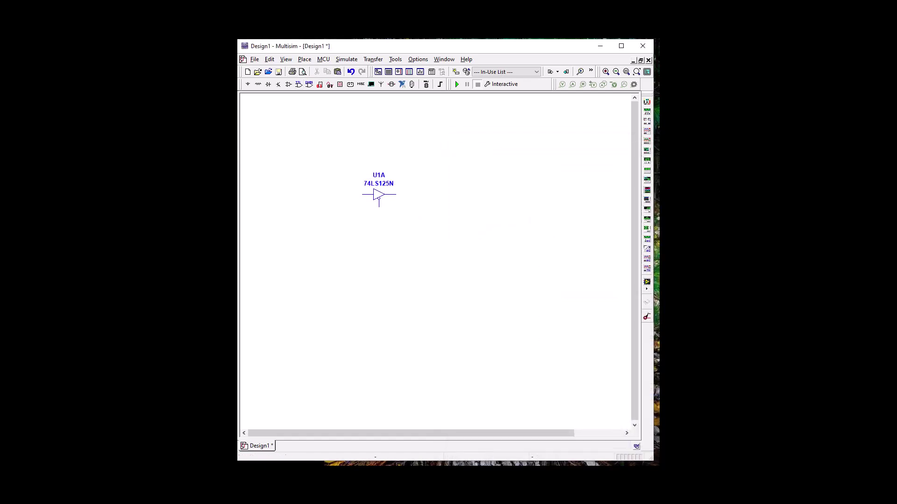
Step: Place one SPDT switch from the Basic group's SWITCH family just before the input side of the buffer
click(286, 59)
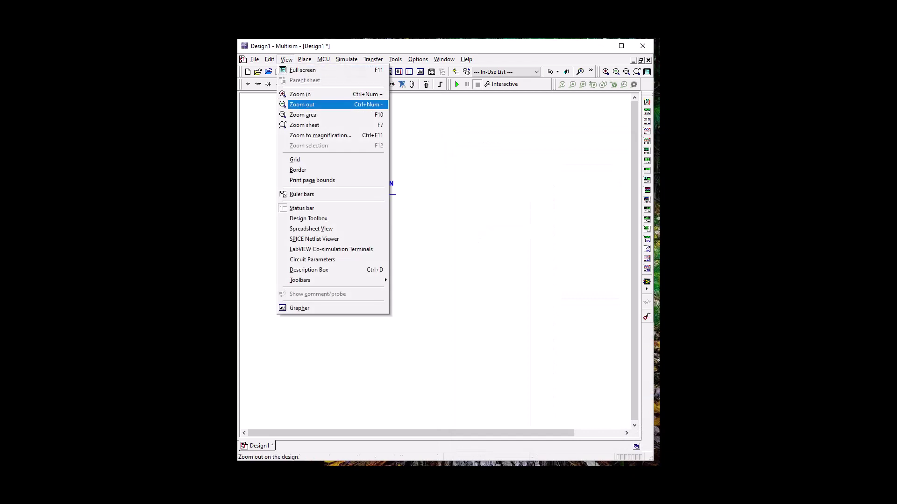
click(302, 115)
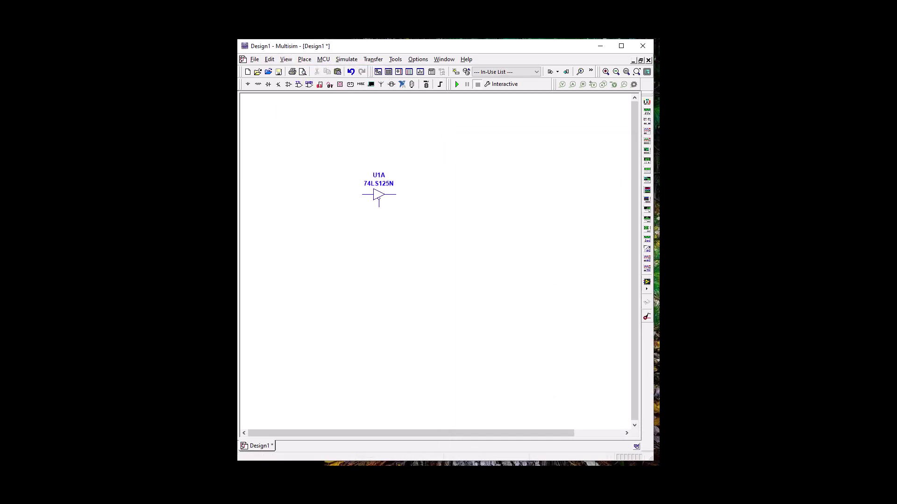
drag(294, 116, 456, 264)
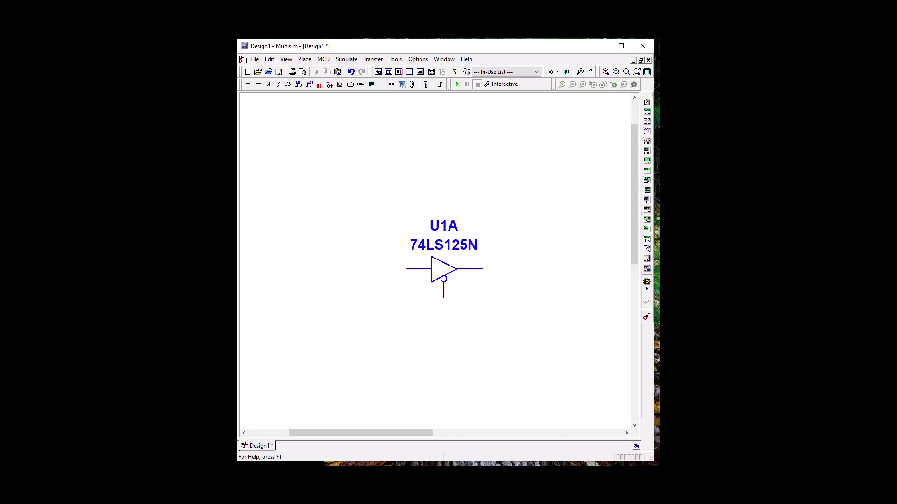
mouse_move(634, 193)
mouse_down()
mouse_move(635, 234)
mouse_move(634, 196)
mouse_up()
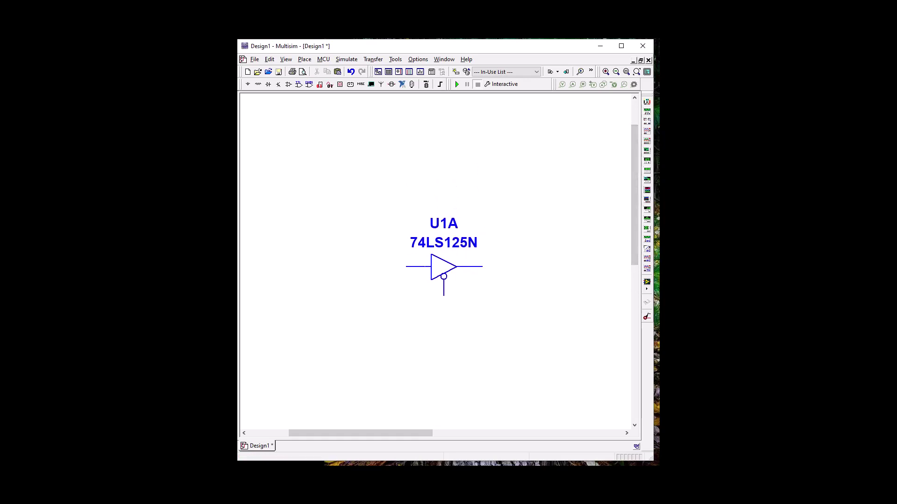
click(257, 84)
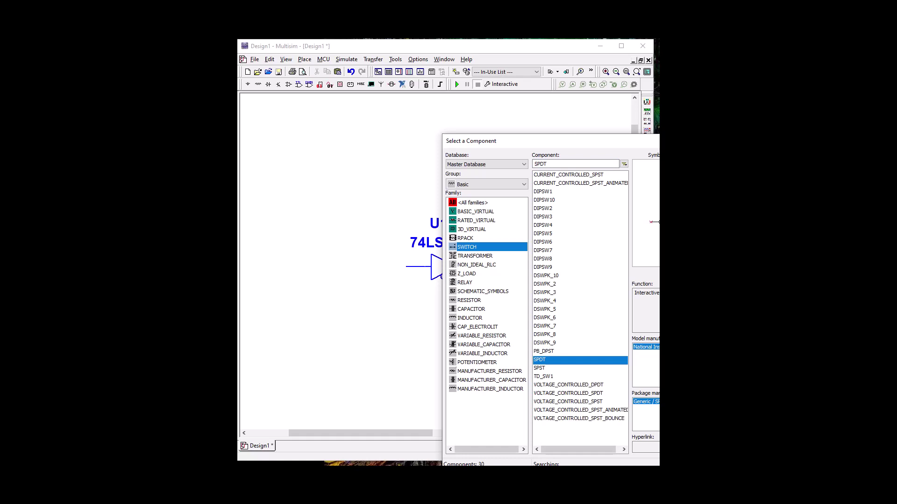
key(Return)
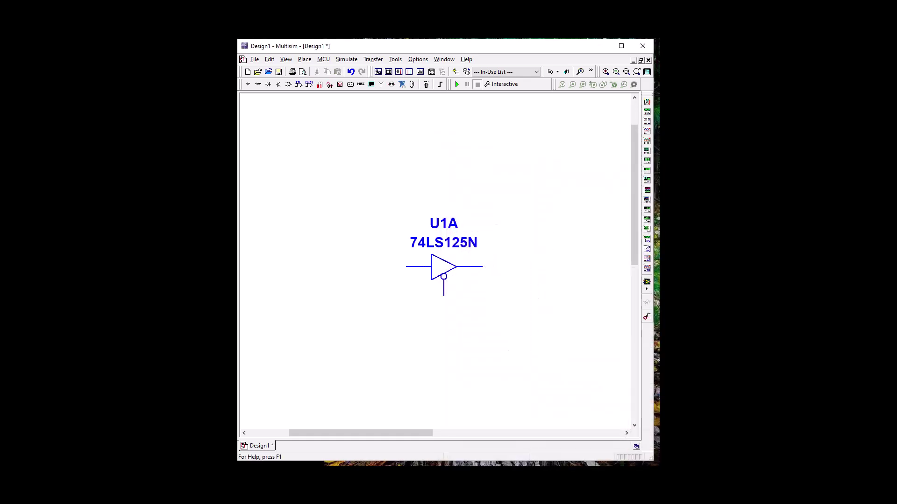
click(343, 262)
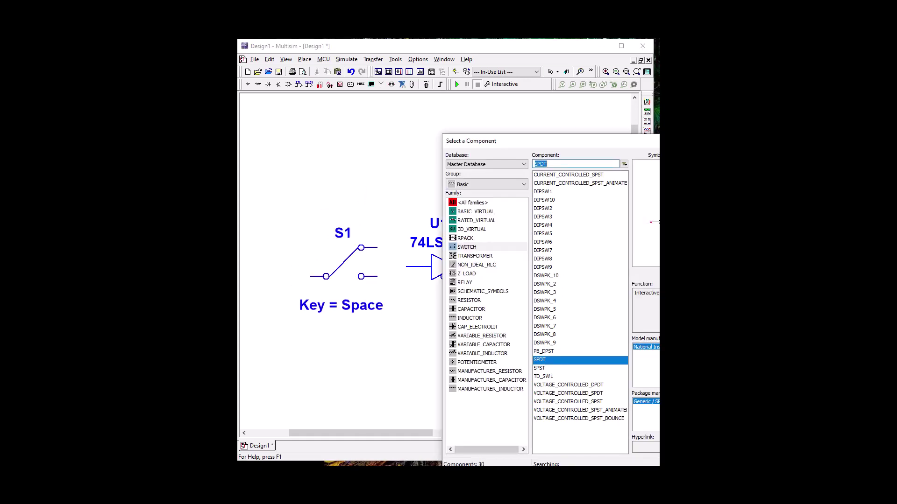
key(Escape)
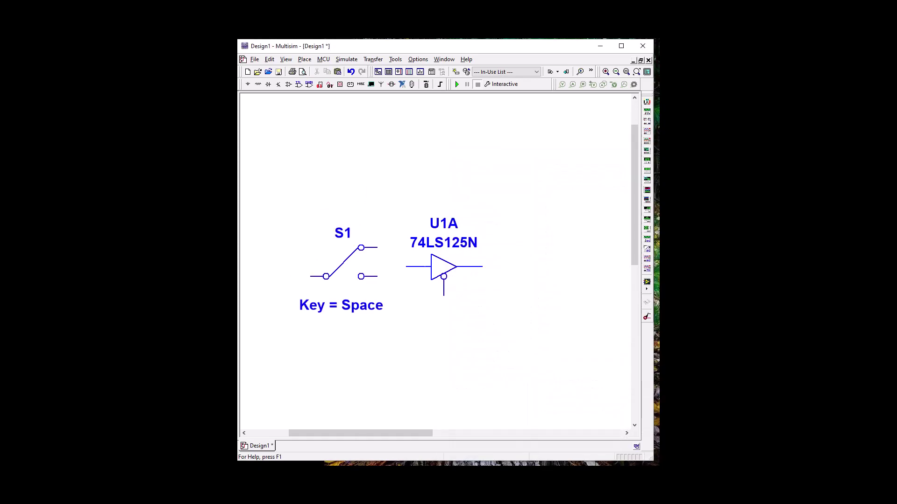
Step: Flip switch S1 horizontally and move it up so its common terminal lines up with the buffer's input
click(348, 269)
right_click(348, 270)
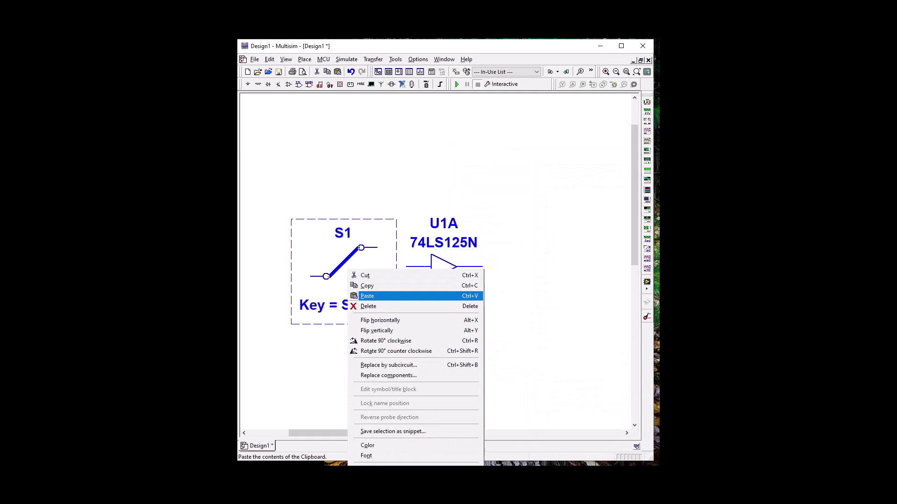
click(380, 320)
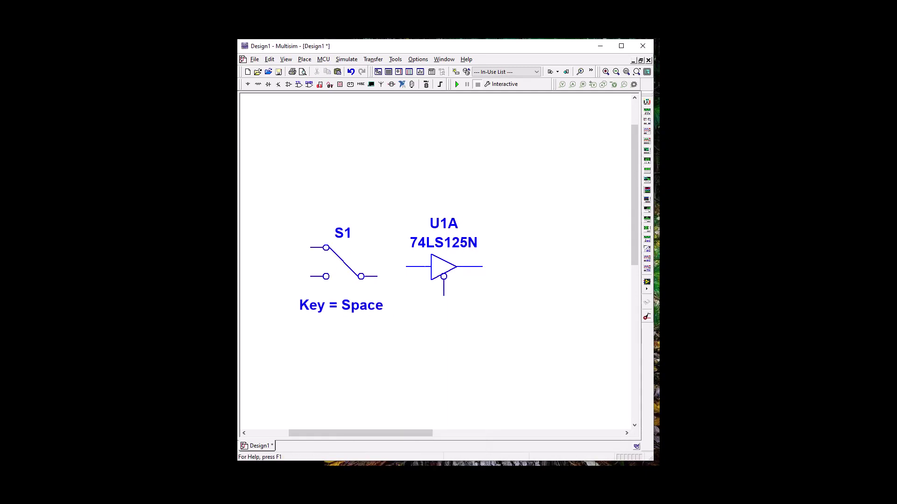
key(space)
key(space)
drag(345, 271, 345, 261)
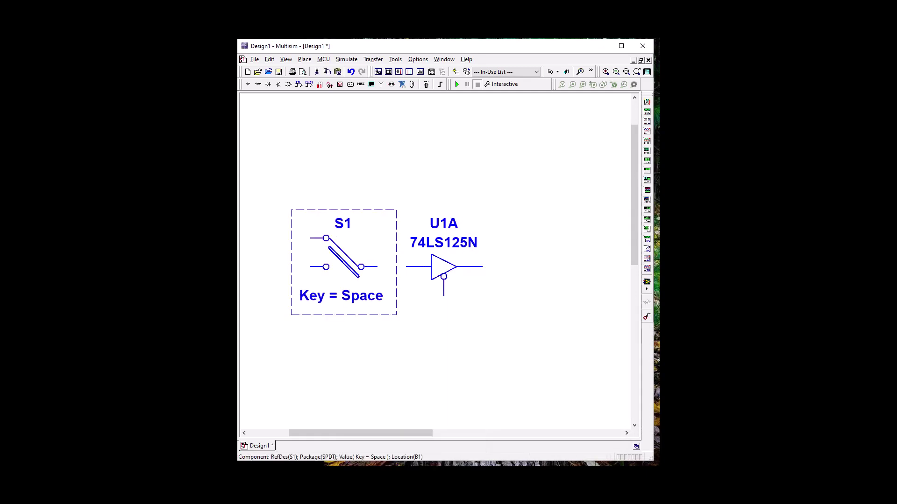
key(Escape)
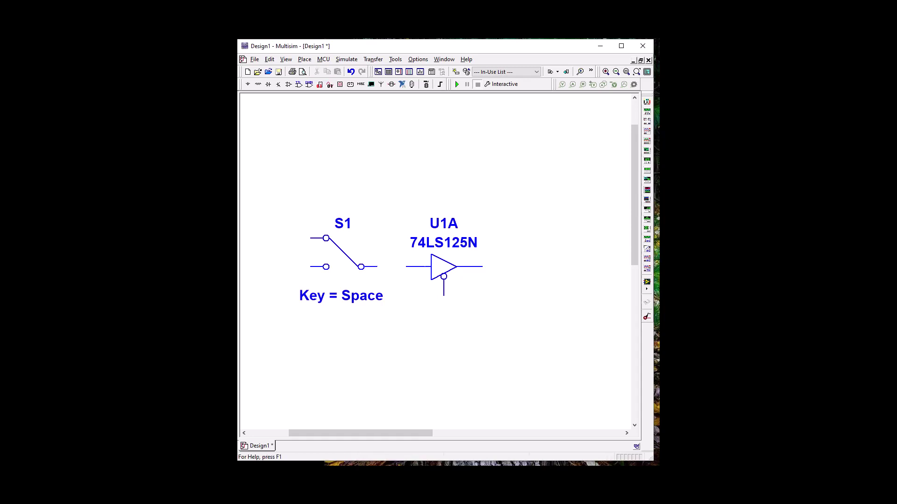
Step: Wire the common terminal of S1 to the buffer's input, and place a GROUND wired to the switch's lower throw
click(377, 267)
click(406, 266)
click(248, 84)
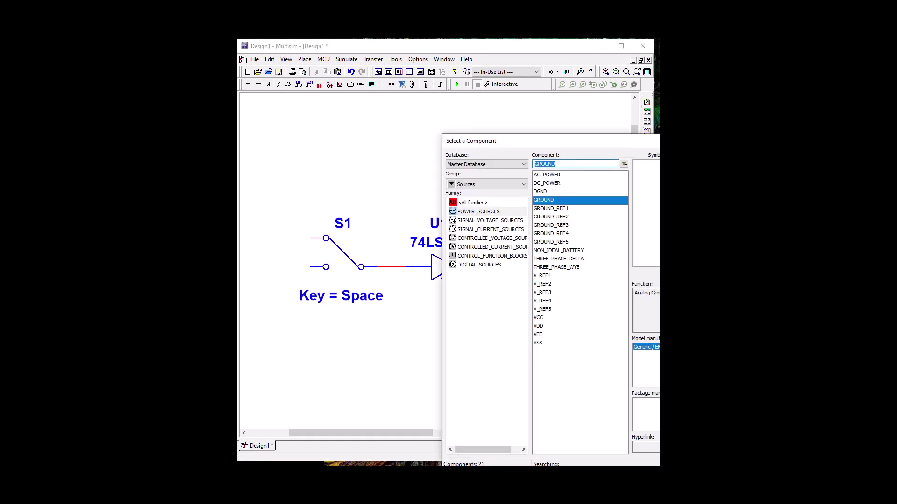
key(Return)
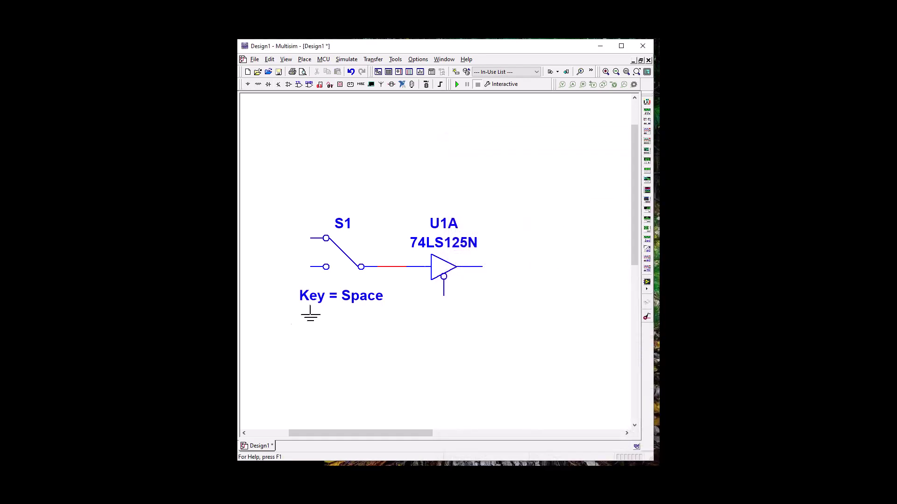
click(272, 310)
click(272, 306)
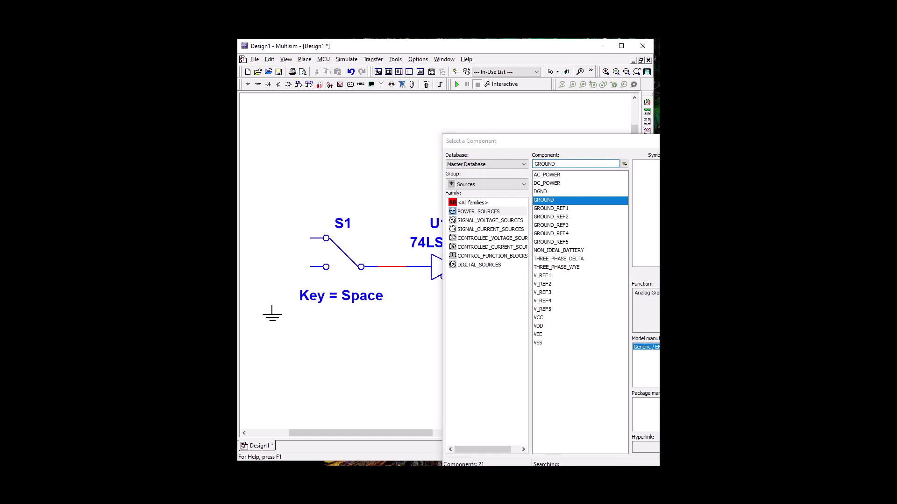
click(326, 267)
Step: Place a VCC source above S1 and wire it to the switch's upper throw
click(580, 317)
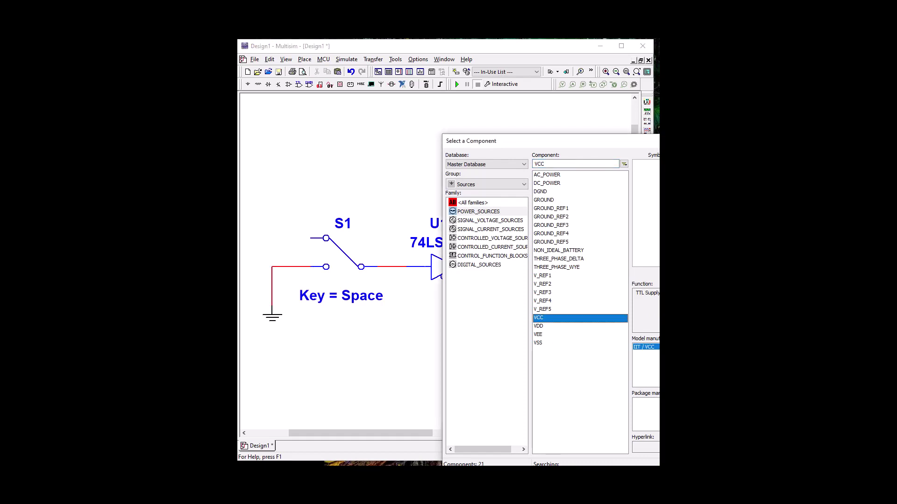
key(Return)
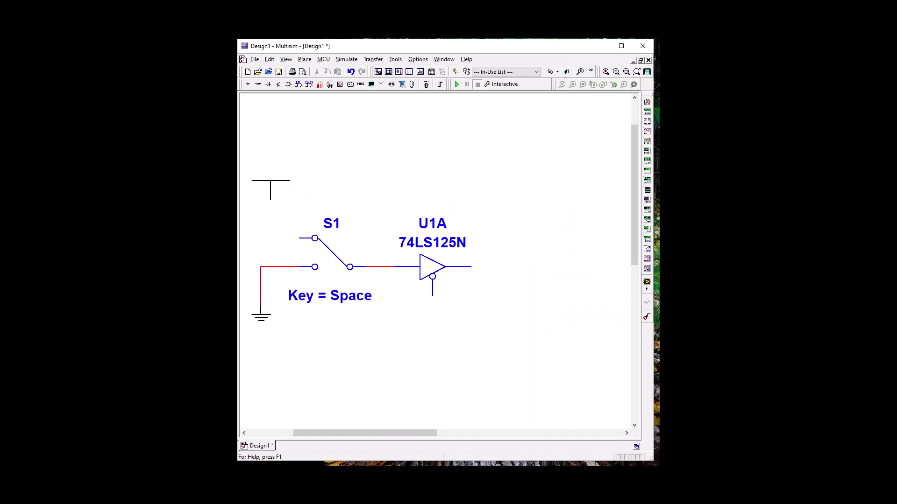
click(270, 200)
key(Return)
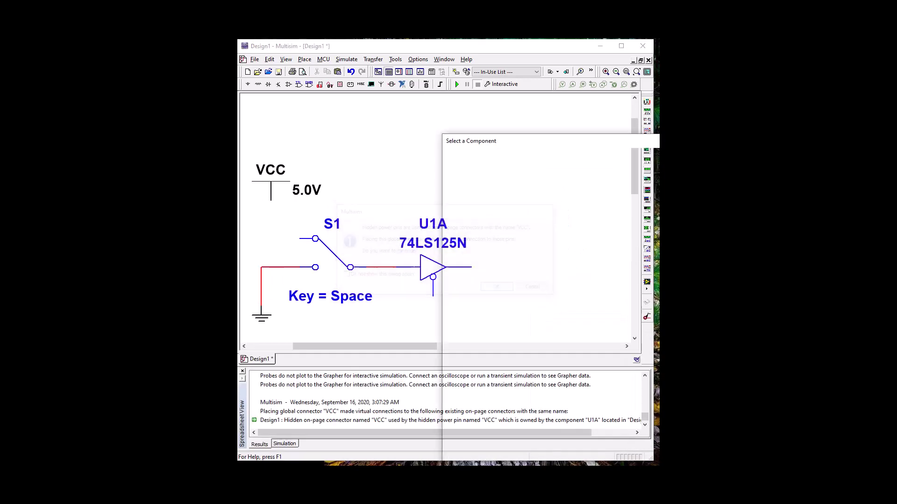
key(Escape)
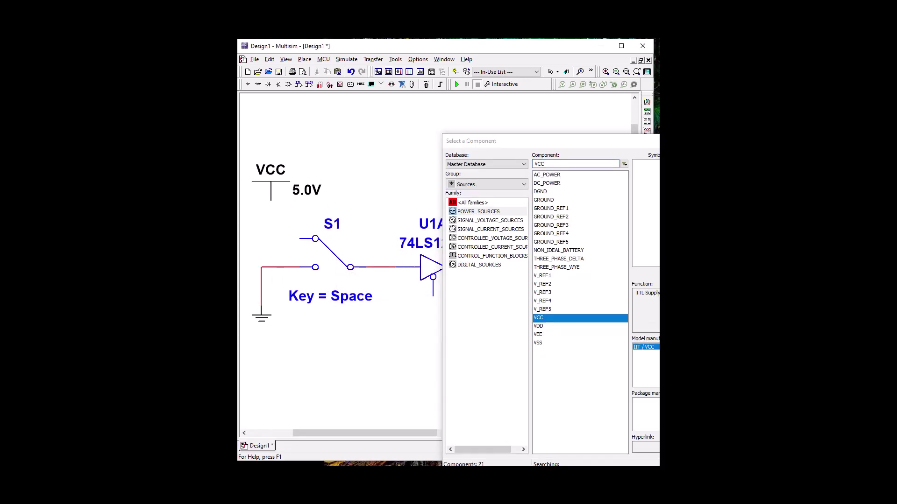
key(Escape)
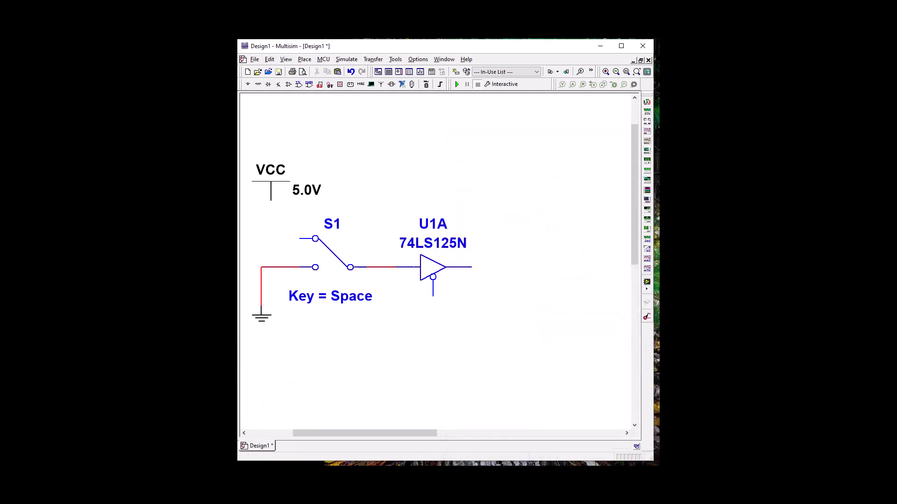
click(271, 200)
click(300, 239)
Step: Copy the S1 switch with its VCC, ground and wires, and paste the copy in the empty area below the original
drag(244, 136, 394, 332)
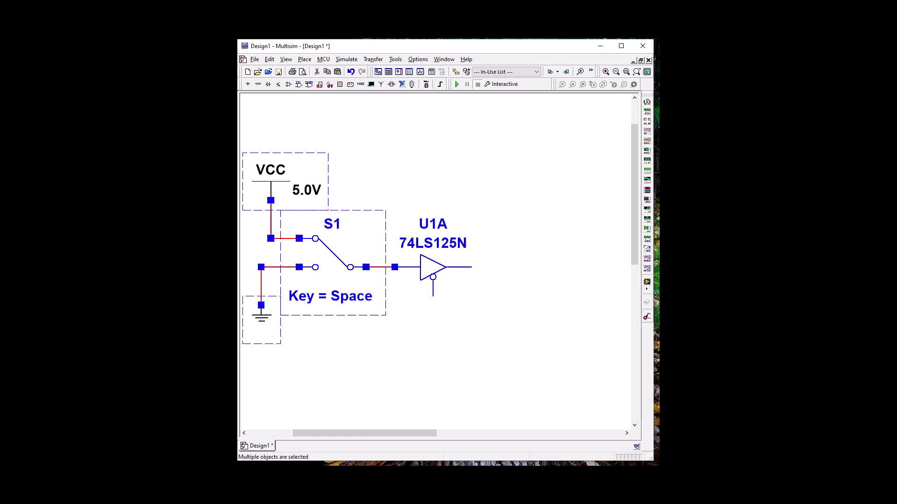
right_click(324, 255)
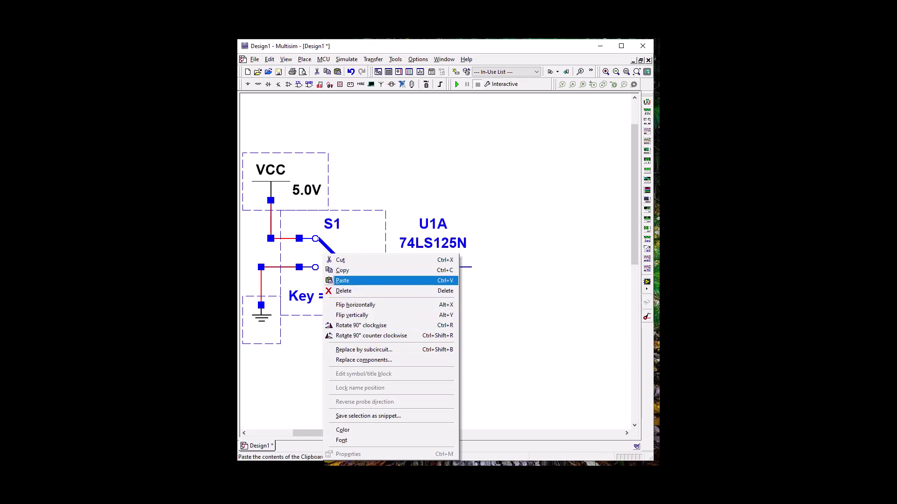
click(342, 270)
scroll(435, 261, right, 4)
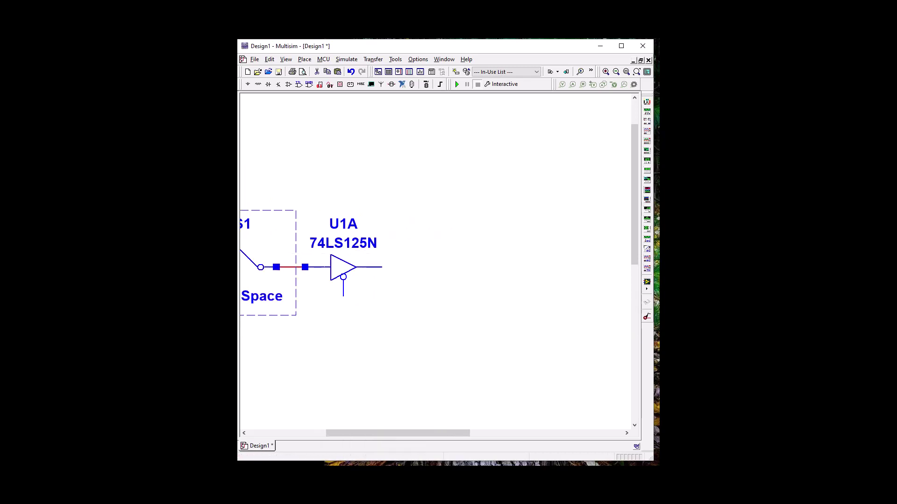
scroll(435, 261, down, 2)
scroll(436, 261, down, 5)
scroll(436, 262, right, 1)
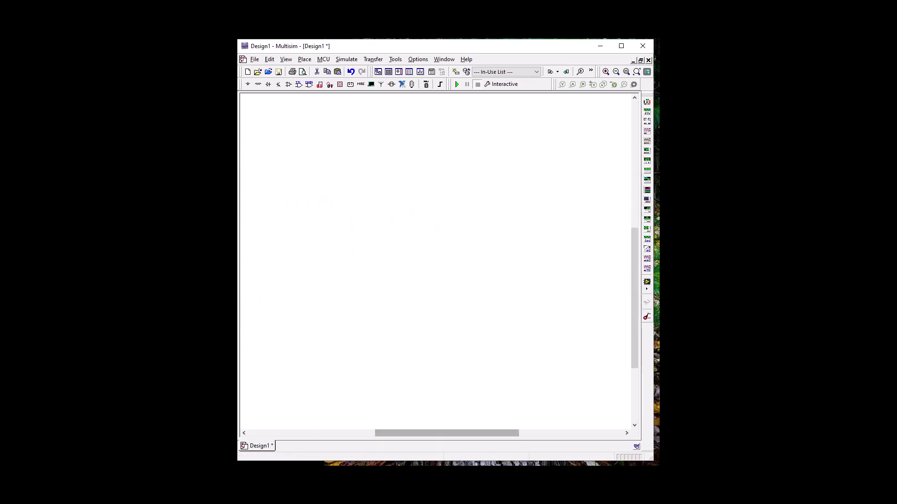
scroll(436, 262, left, 3)
scroll(435, 262, down, 3)
scroll(436, 261, left, 3)
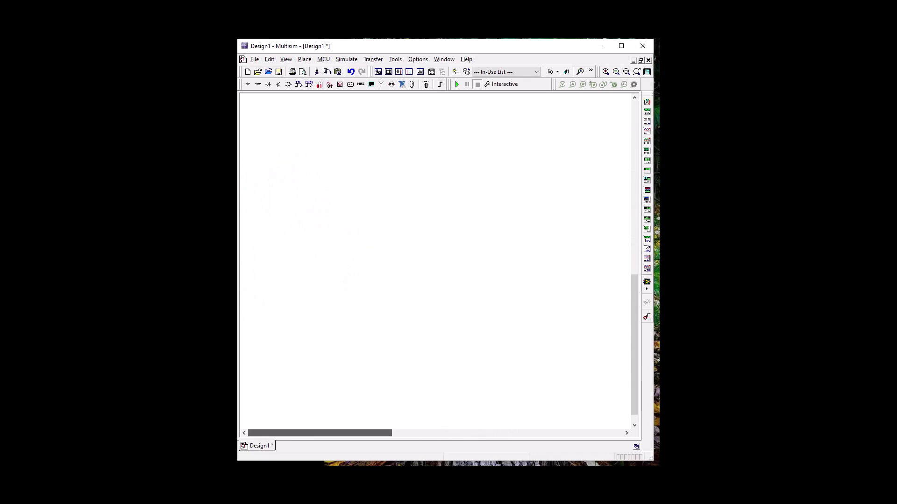
scroll(436, 262, right, 6)
scroll(436, 261, left, 5)
scroll(436, 261, right, 6)
scroll(435, 262, down, 3)
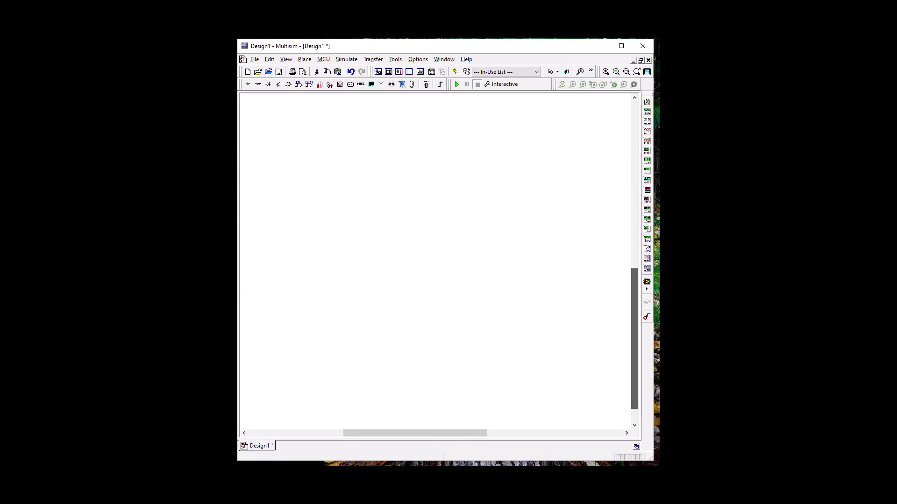
scroll(436, 262, up, 6)
scroll(435, 262, down, 6)
scroll(435, 261, left, 5)
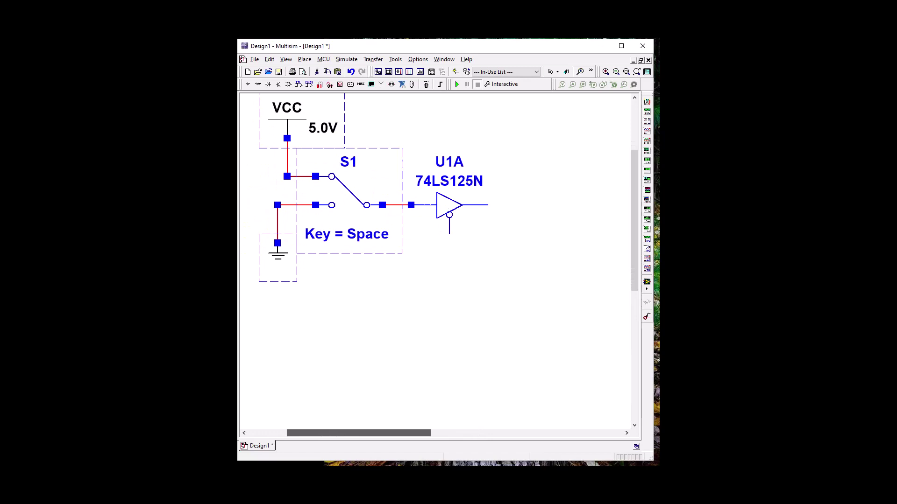
scroll(435, 262, right, 1)
scroll(436, 261, right, 1)
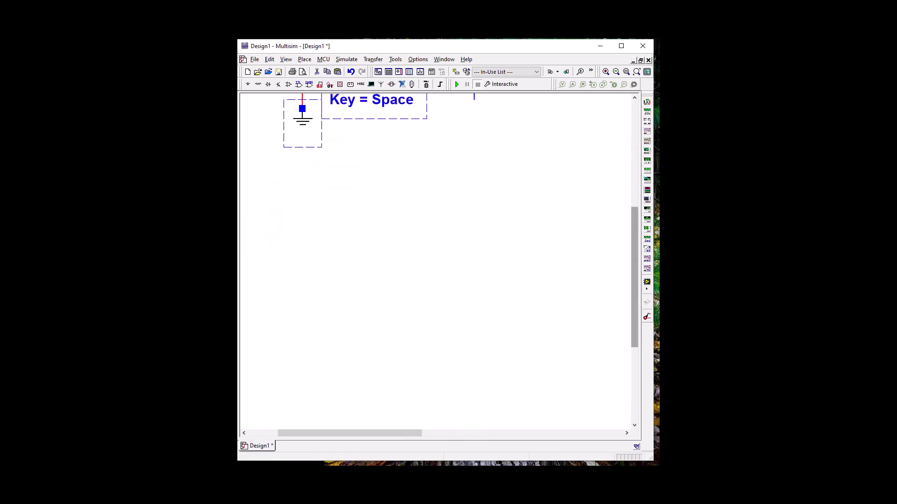
scroll(436, 262, up, 2)
scroll(435, 262, right, 3)
scroll(436, 261, up, 1)
scroll(330, 233, down, 3)
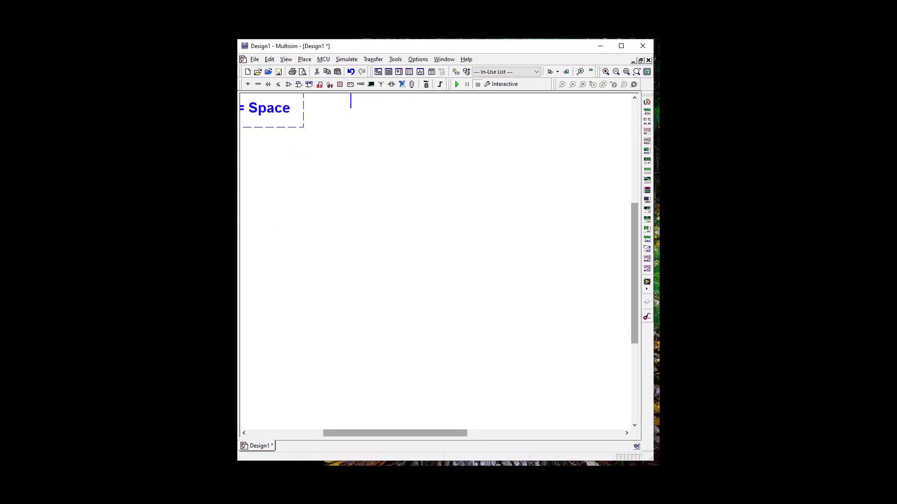
scroll(330, 232, left, 3)
scroll(330, 232, down, 3)
right_click(330, 232)
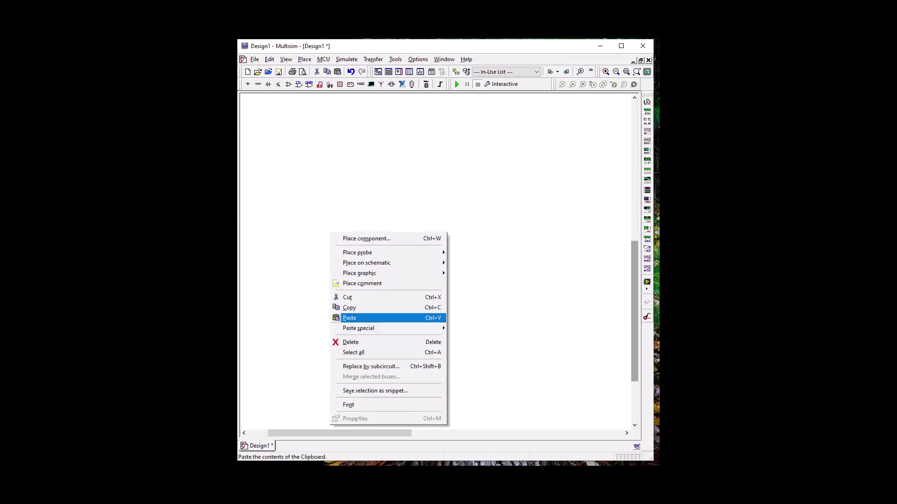
click(349, 318)
click(354, 184)
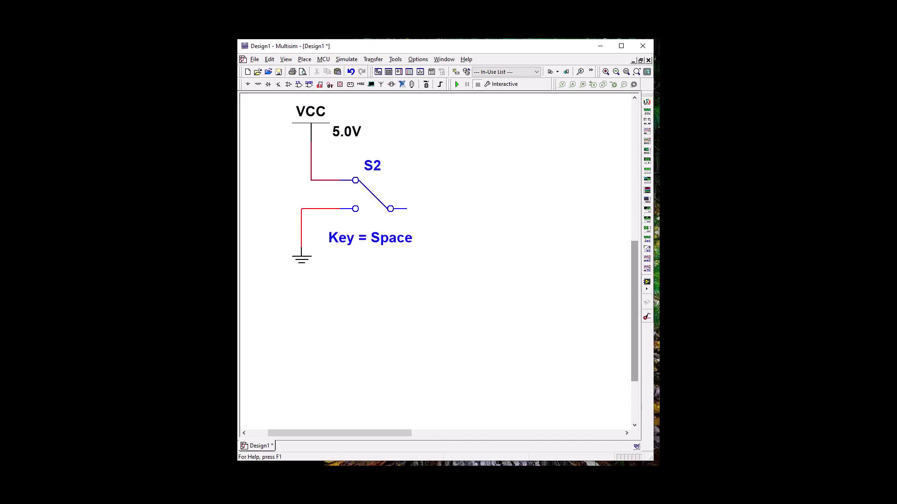
Step: Wire the common terminal of S2 to the enable input underneath the 74LS125N buffer
drag(634, 311, 634, 243)
scroll(439, 262, up, 1)
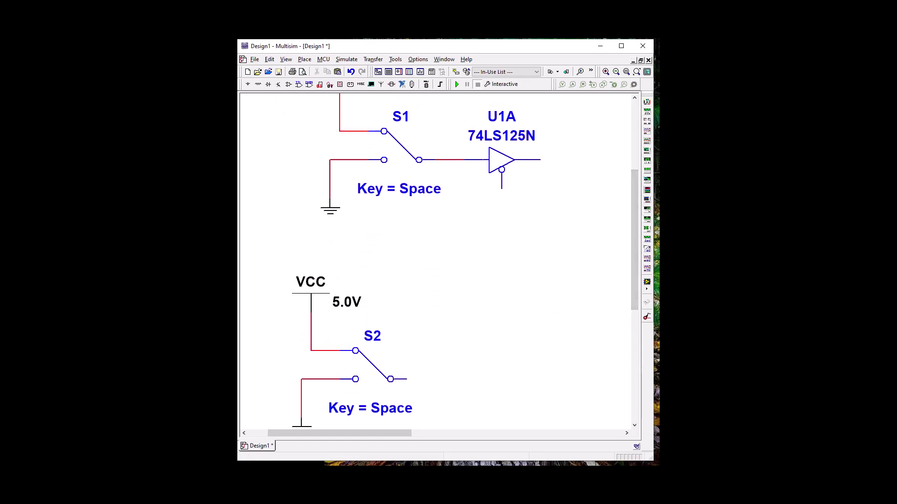
click(391, 379)
click(501, 170)
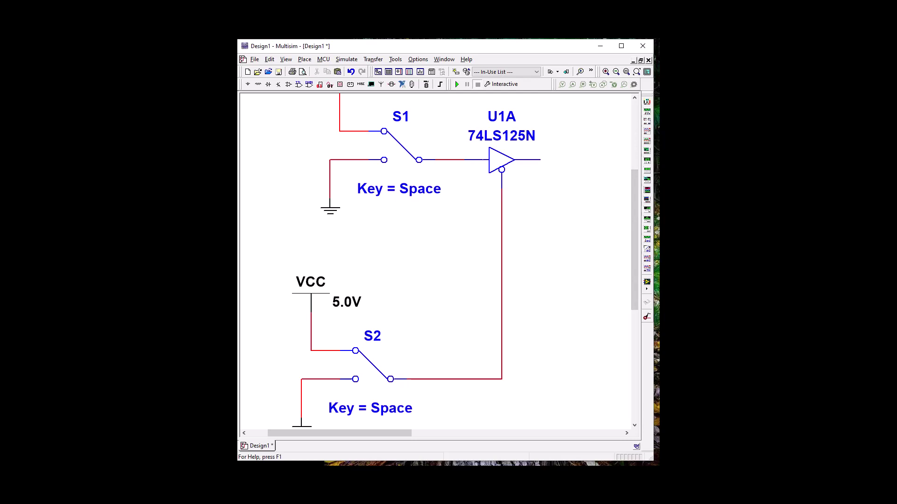
Step: Toggle switches S1 and S2 to their grounded lower throws
key(space)
click(373, 379)
drag(635, 240, 634, 251)
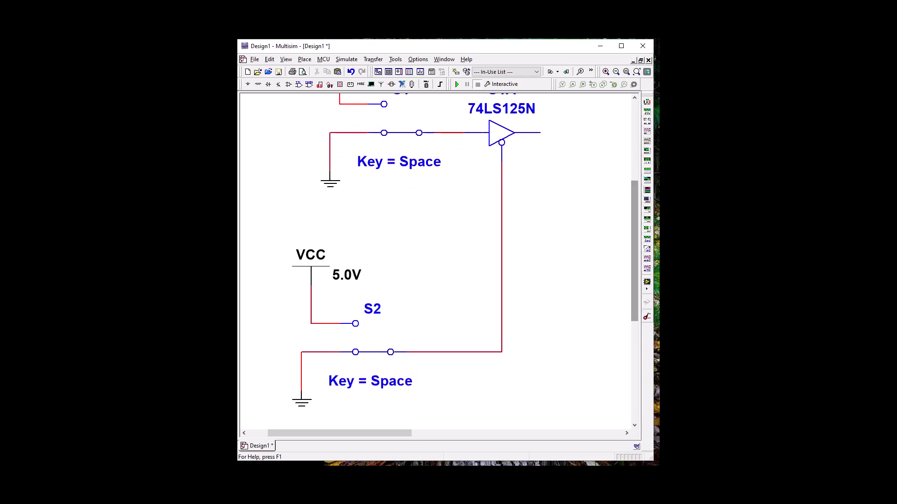
click(372, 352)
right_click(379, 325)
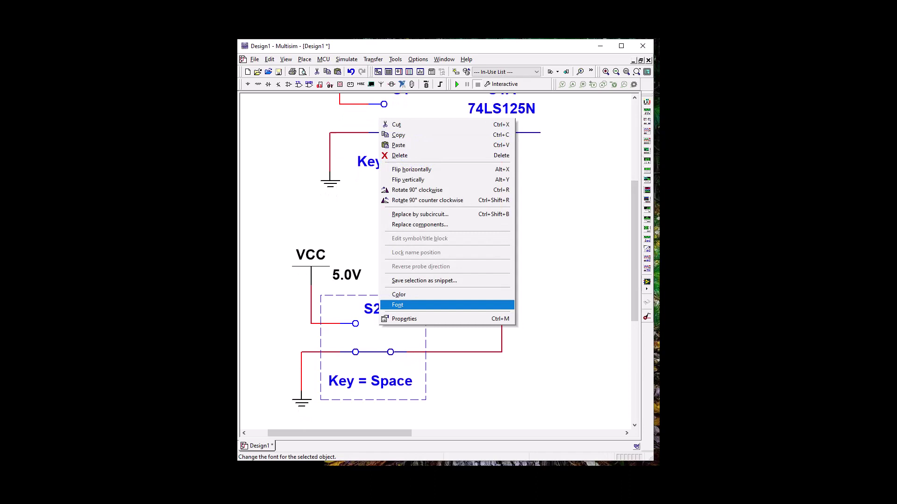
key(Escape)
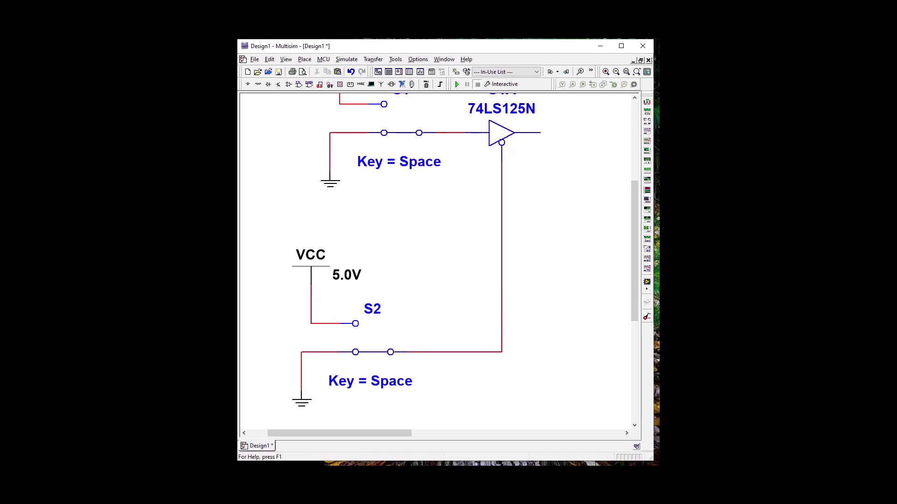
Step: Flip S2 to its VCC throw and set the switch's toggle key to E
click(373, 352)
double_click(370, 381)
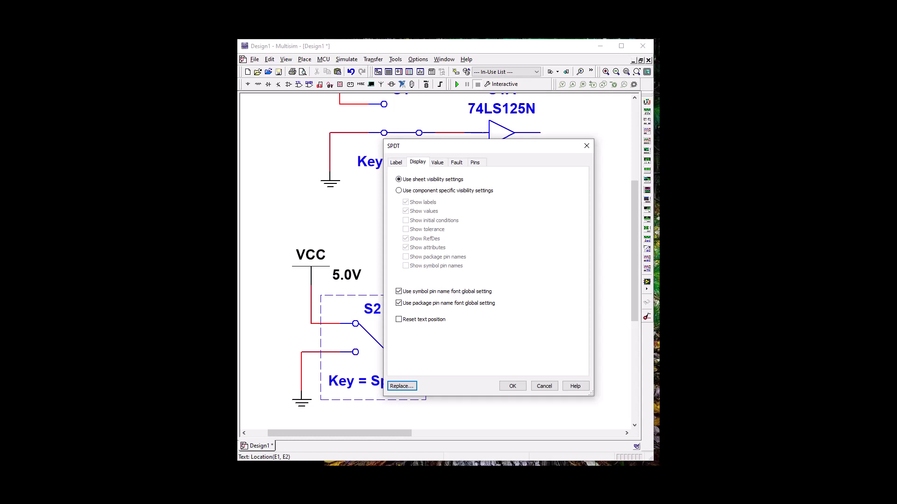
click(396, 162)
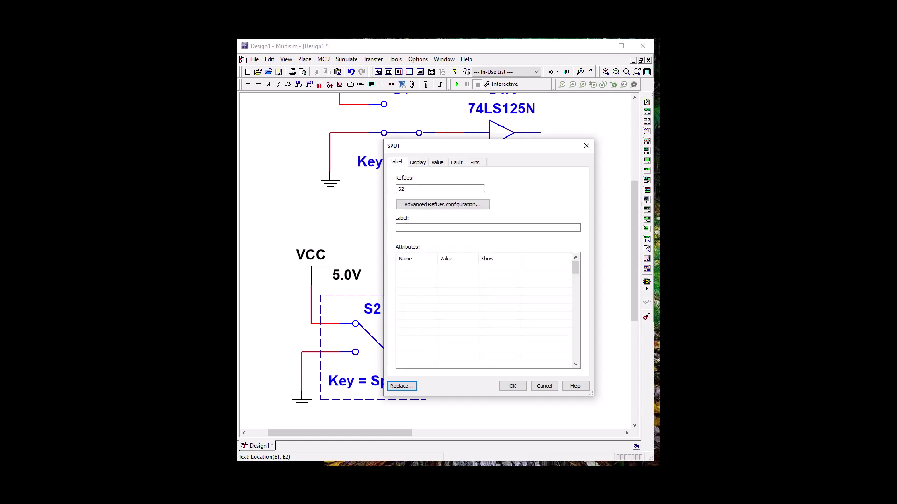
click(437, 162)
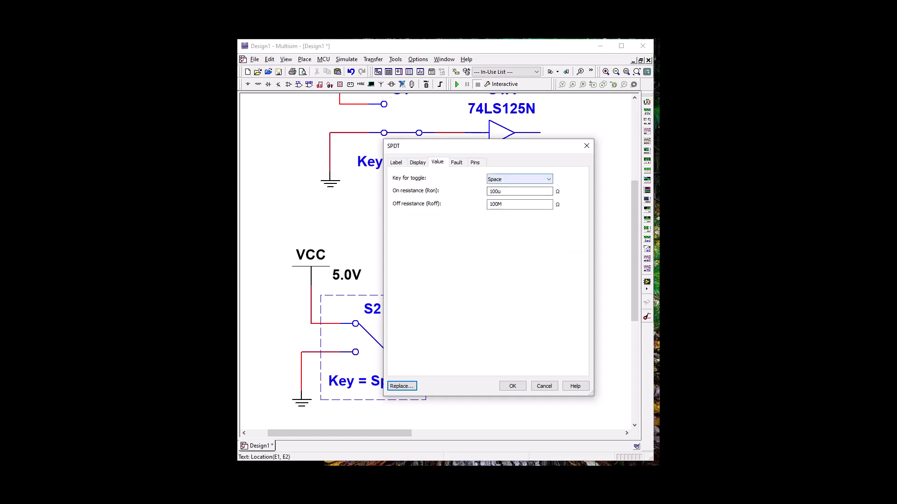
click(519, 179)
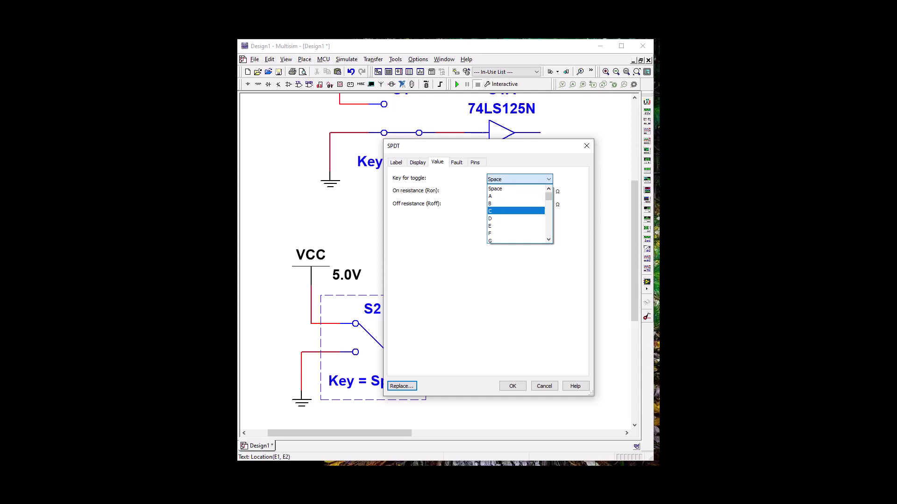
key(Return)
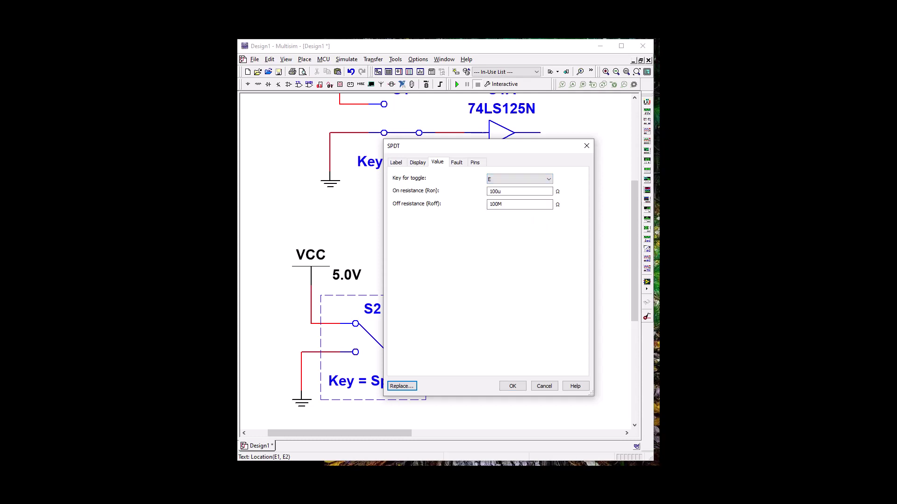
key(Return)
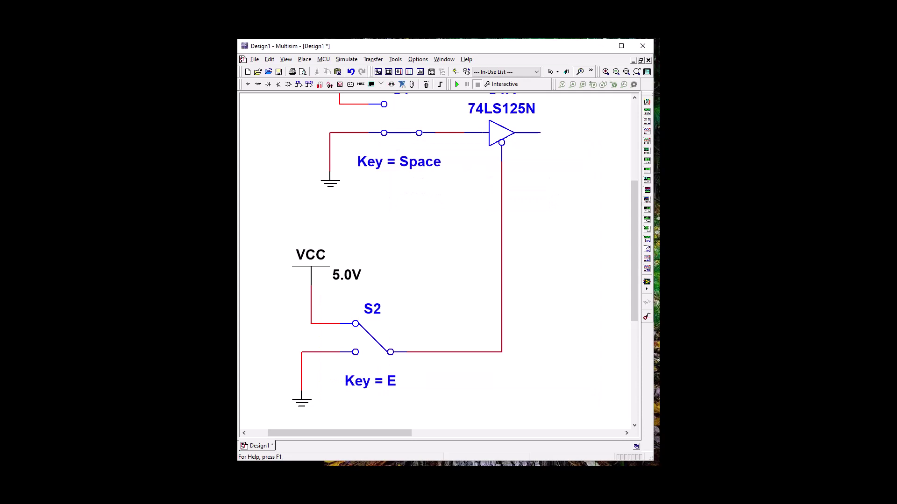
Step: Set the toggle key of switch S1 to D, leaving the switch on its grounded throw
key(space)
scroll(439, 261, up, 3)
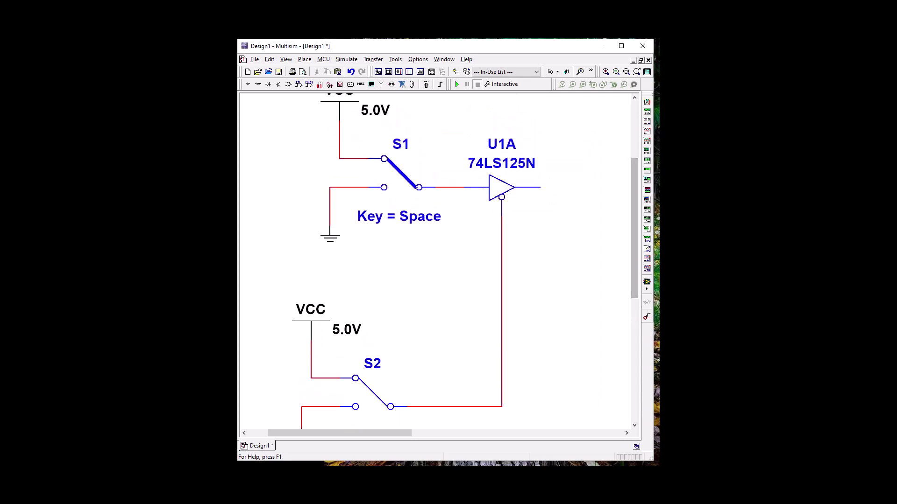
key(space)
double_click(399, 217)
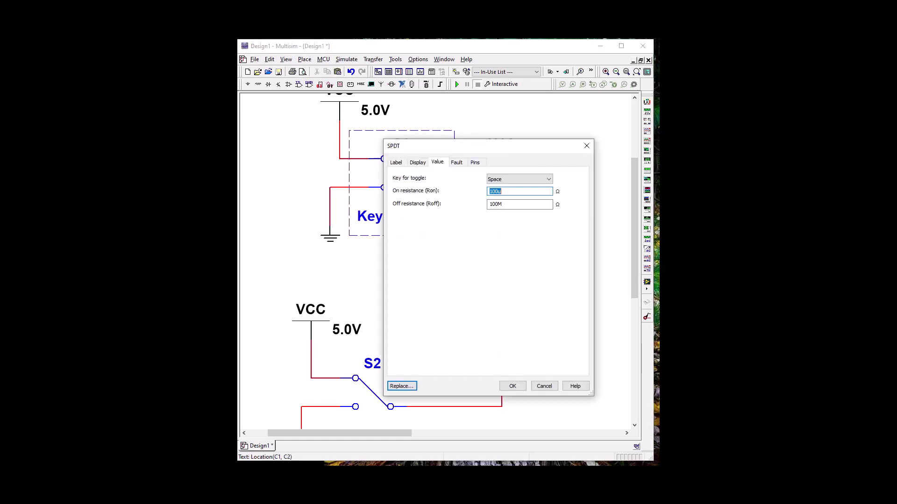
click(520, 179)
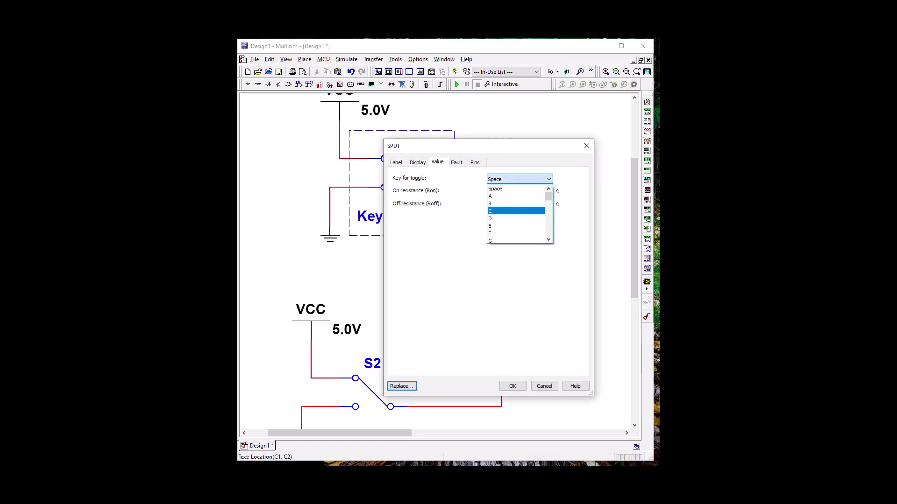
key(Return)
key(Return)
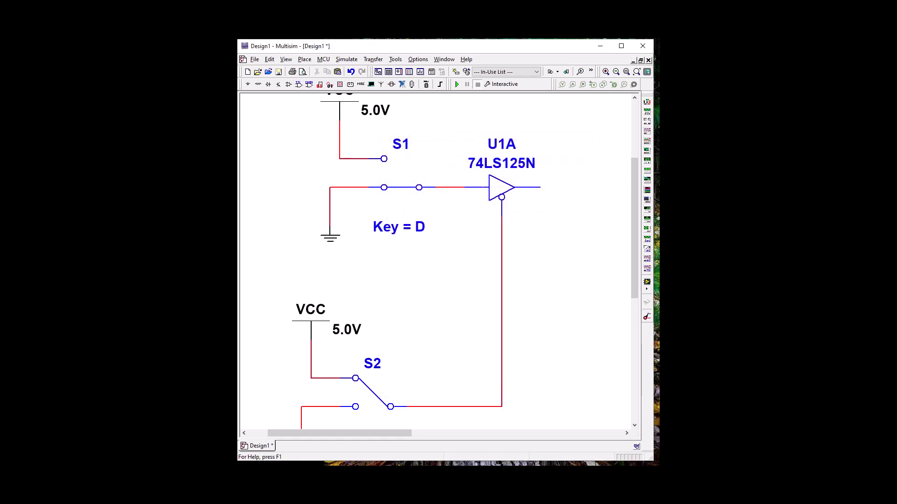
Step: Place two 100 Ω resistors in the empty area beyond the buffer's output, one above and one below the output line
scroll(439, 262, up, 3)
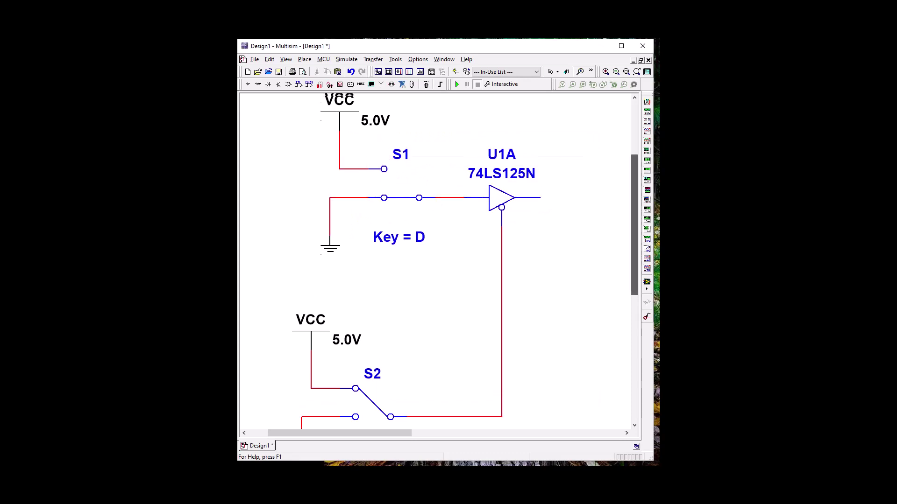
scroll(439, 261, right, 3)
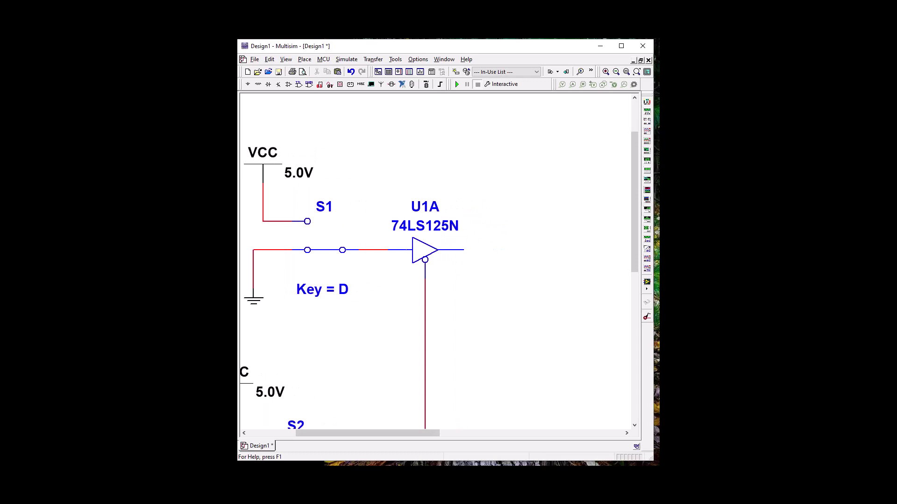
click(258, 84)
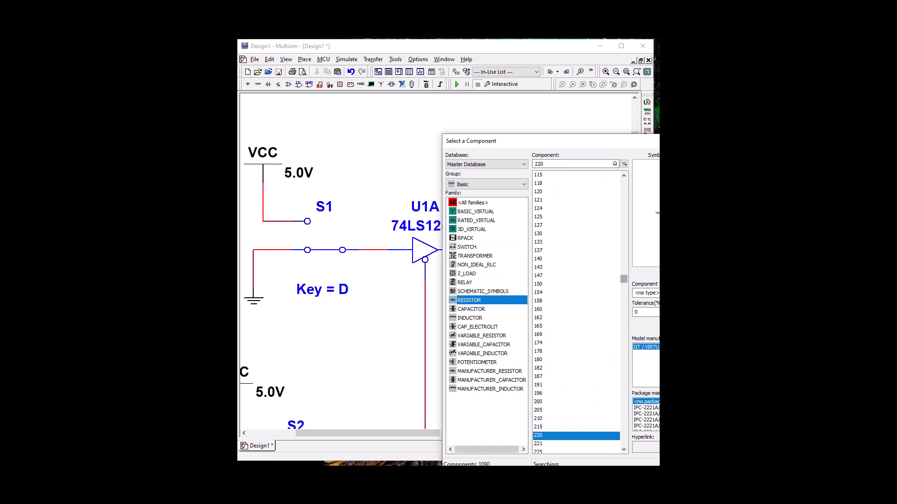
drag(623, 279, 623, 273)
click(538, 334)
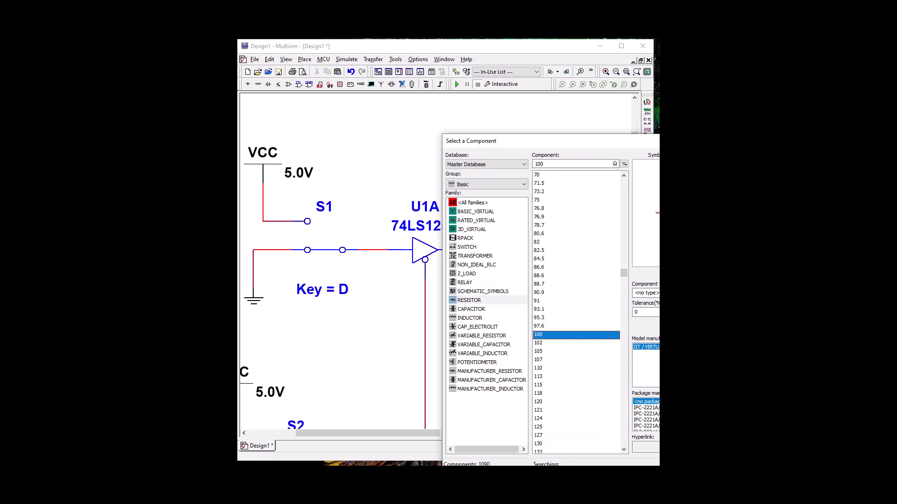
key(Return)
click(494, 161)
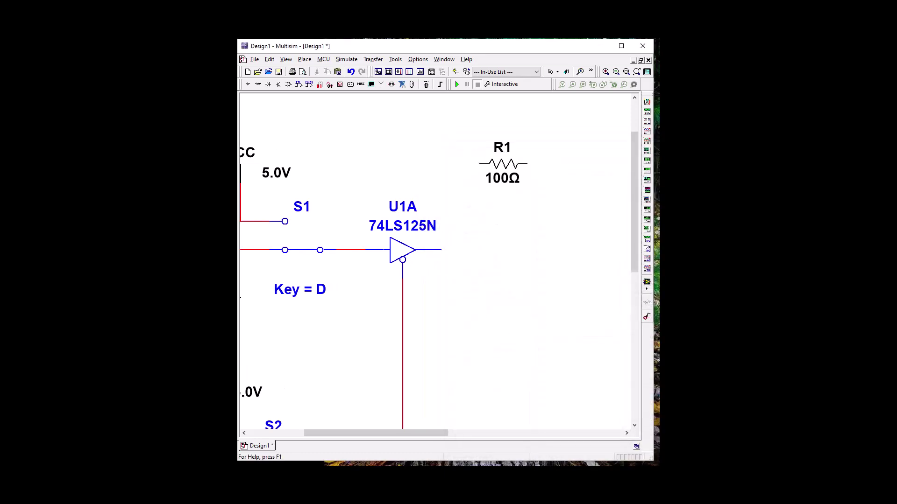
key(Return)
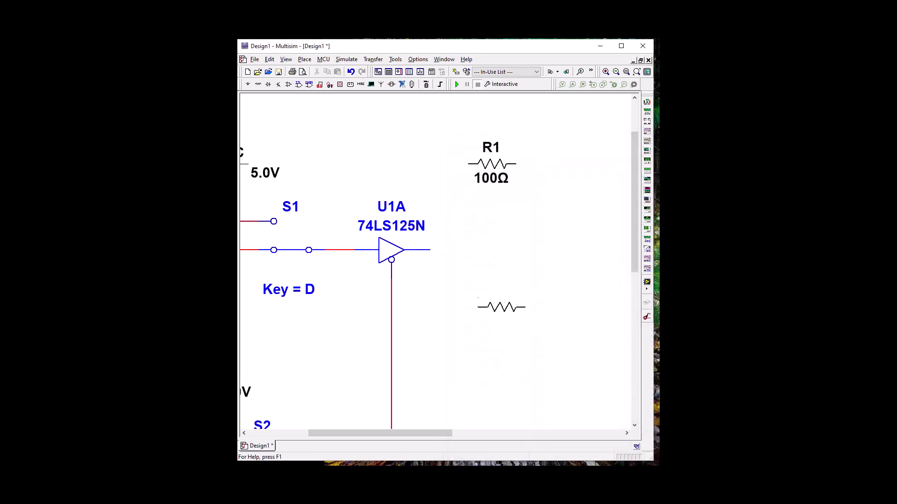
click(502, 307)
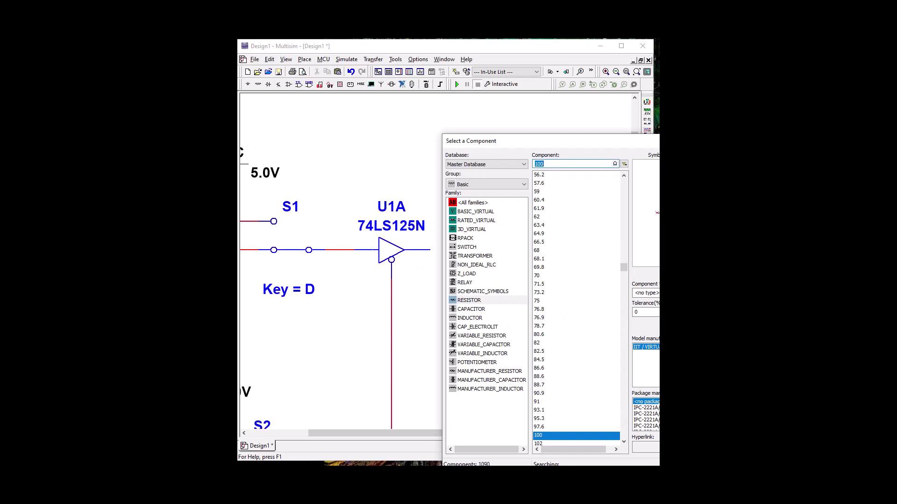
key(Return)
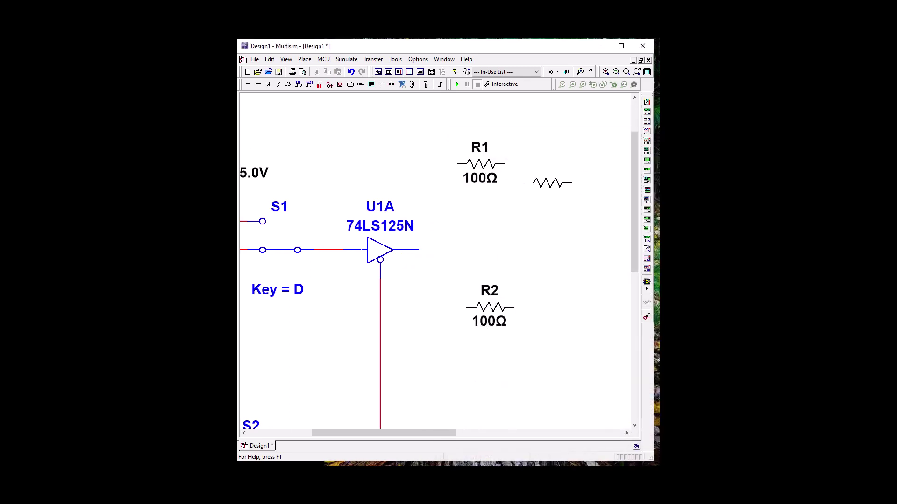
Step: Rotate resistors R1 and R2 90° clockwise so both stand vertically
click(481, 164)
right_click(481, 166)
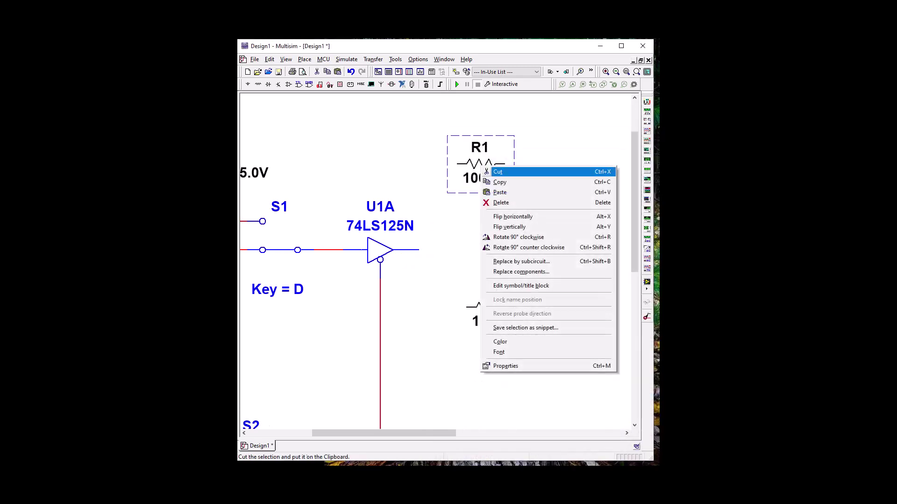
click(518, 237)
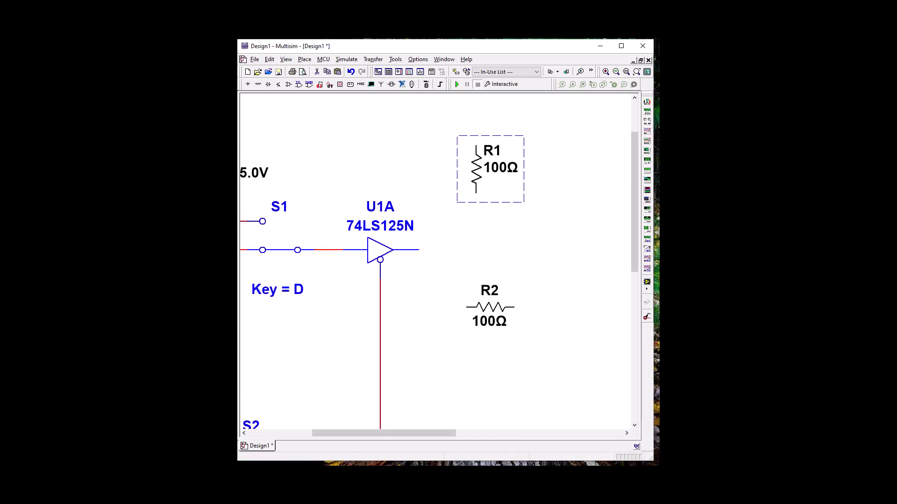
click(488, 307)
right_click(488, 307)
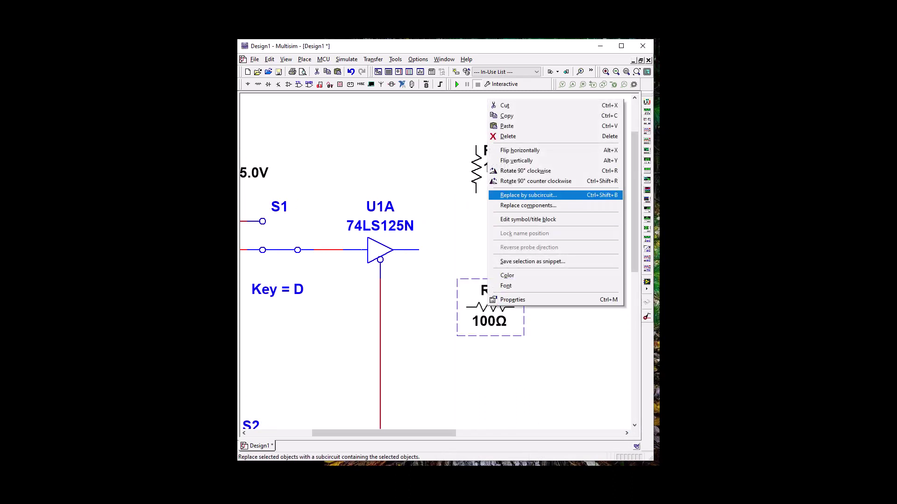
click(526, 171)
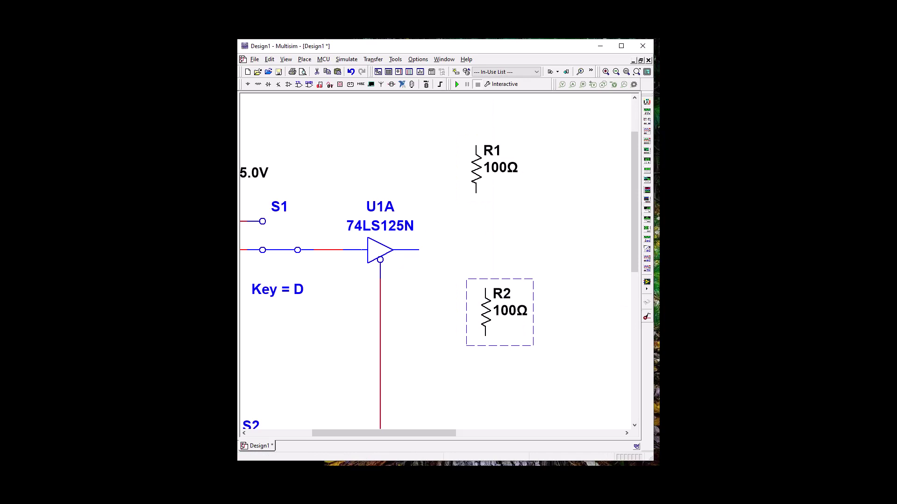
Step: Move R2 and R1 closer to the buffer's output, aligned in one vertical column with R1 above R2
drag(488, 308, 460, 298)
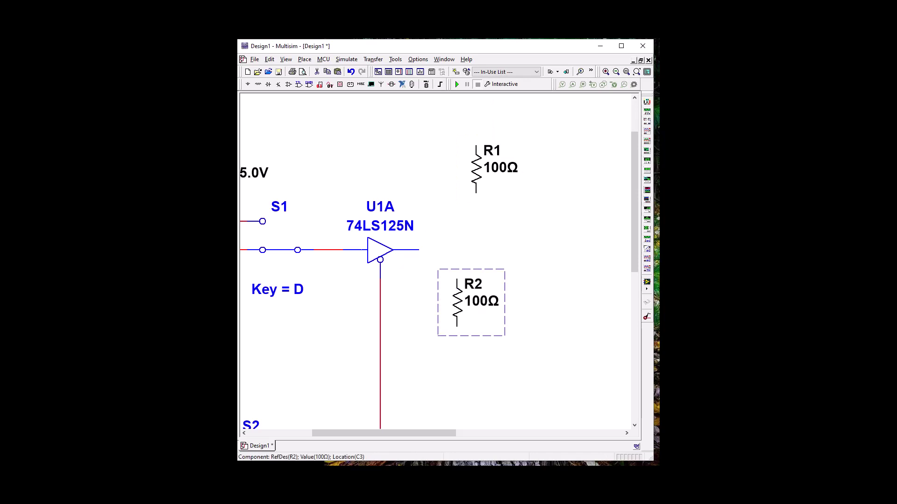
drag(476, 169, 457, 207)
key(Escape)
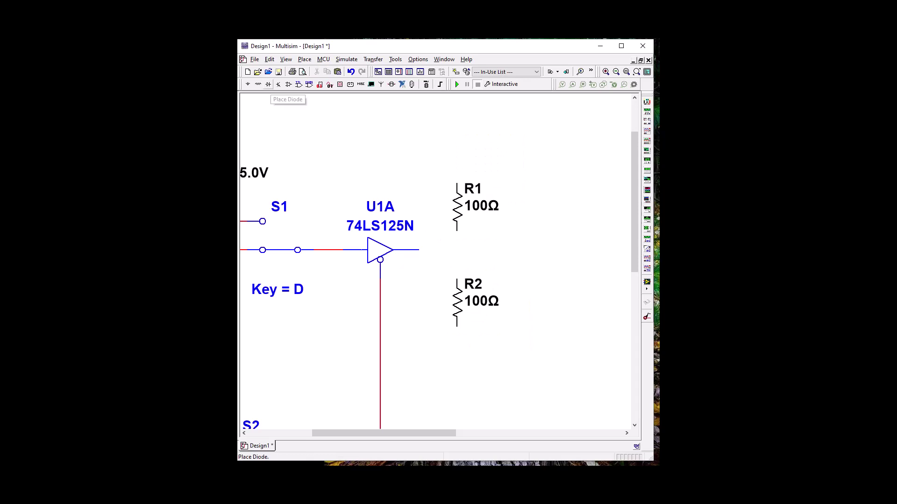
Step: Place a green LED above R1 and a red LED below R2, both in line with the resistors
click(268, 84)
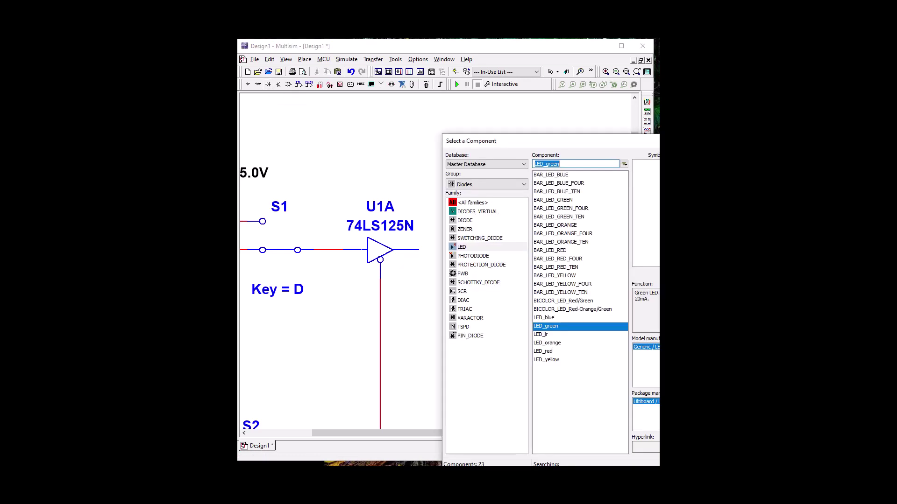
click(486, 247)
key(Return)
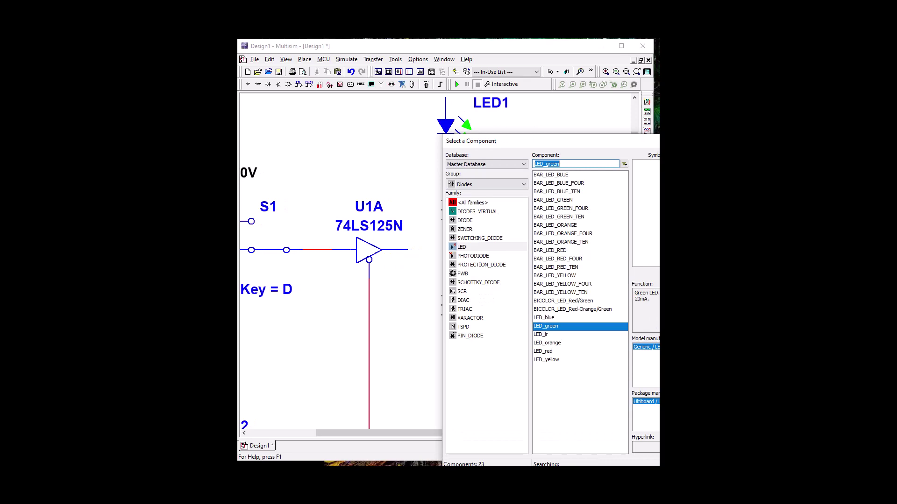
click(543, 352)
key(Return)
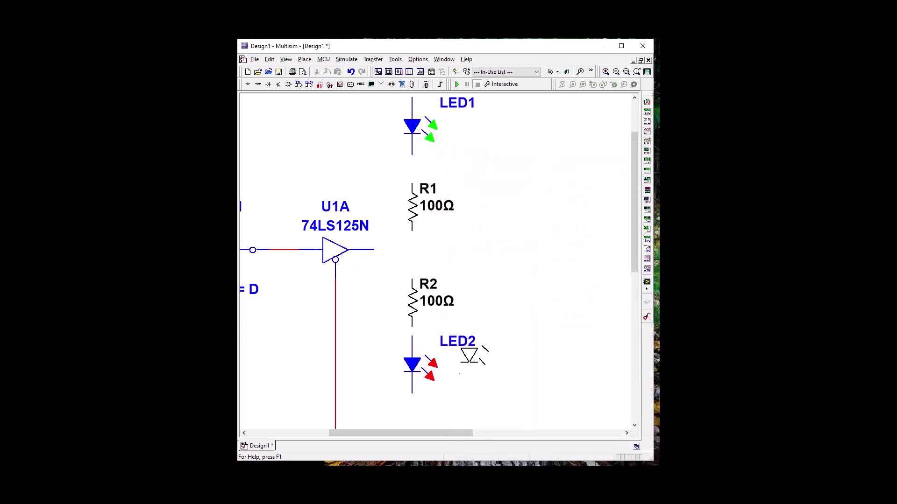
key(Escape)
Step: Copy the ground symbol from the S1 circuit and place the copy directly below LED2
drag(401, 432, 357, 433)
click(280, 299)
right_click(281, 299)
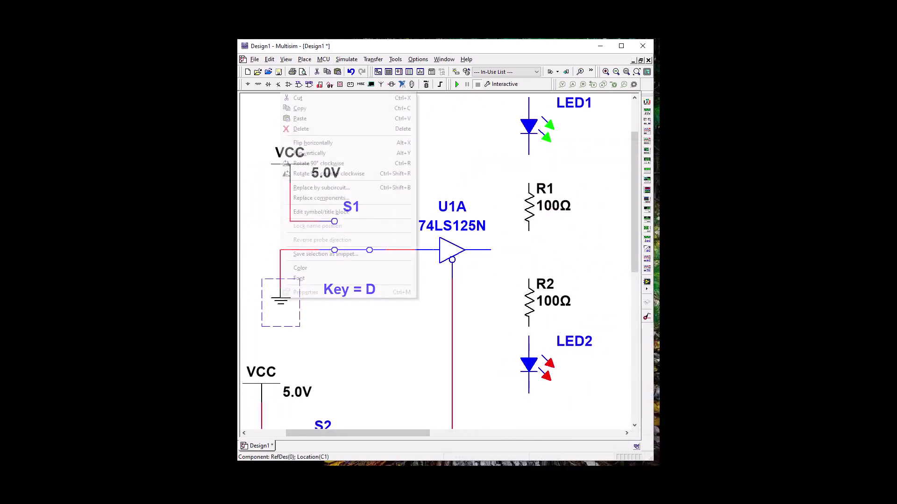
click(300, 108)
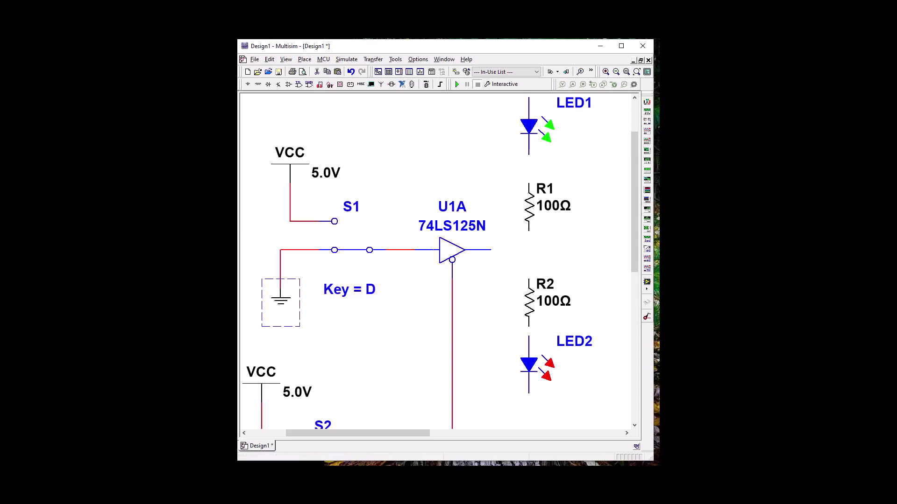
right_click(531, 222)
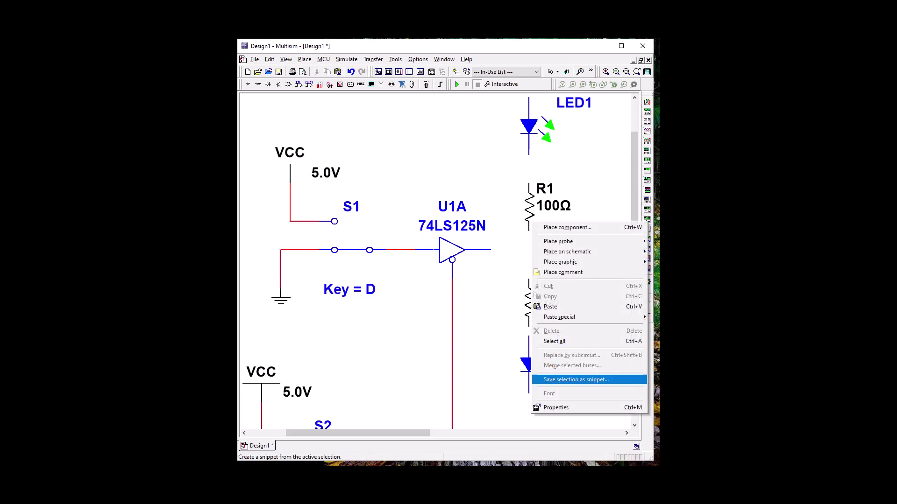
click(550, 306)
click(529, 418)
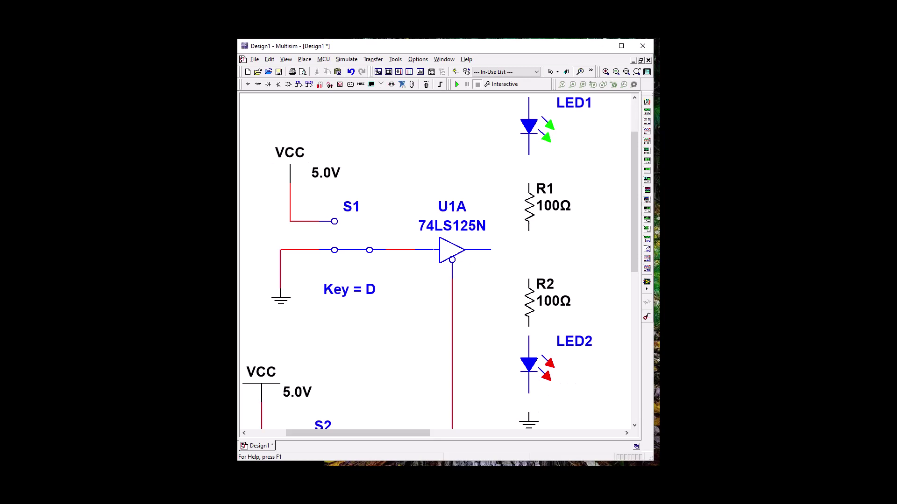
Step: Wire the output column from the ground through LED2, R2, R1 and LED1, with U1A's output connected between the two resistors
click(529, 393)
click(528, 393)
click(528, 336)
click(529, 327)
click(528, 280)
Step: Copy the 5.0V VCC symbol from S1, place the copy above LED1 and wire it to the LED
scroll(438, 262, up, 3)
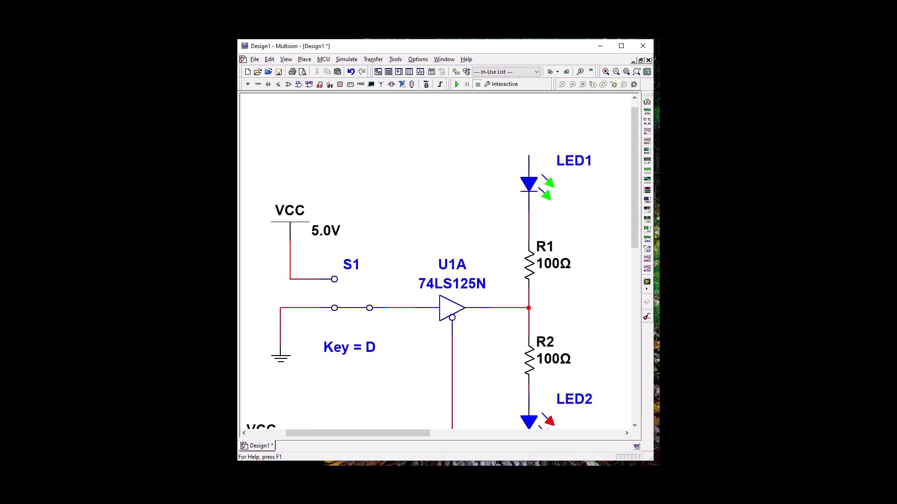
click(293, 239)
right_click(293, 239)
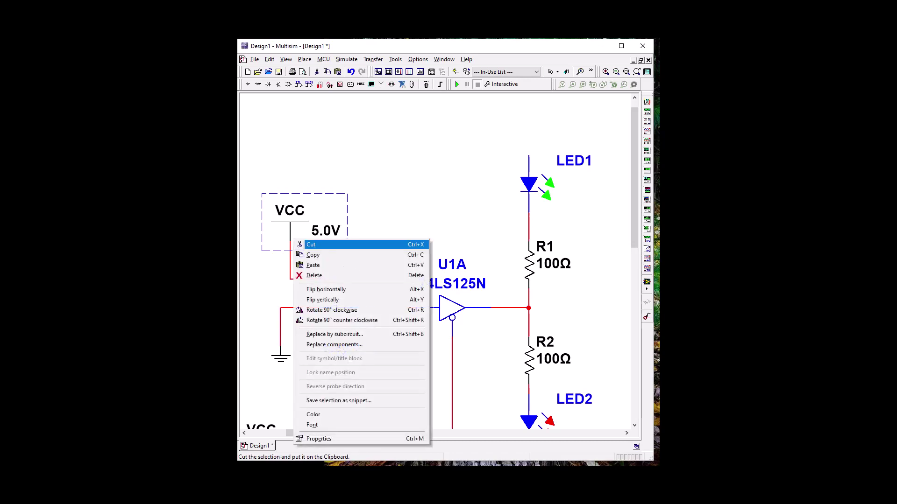
click(313, 255)
click(530, 124)
right_click(530, 124)
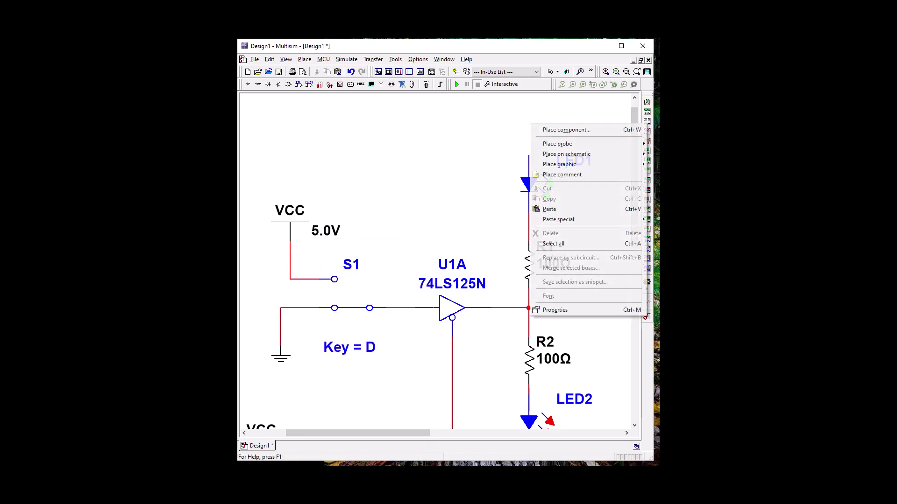
click(550, 209)
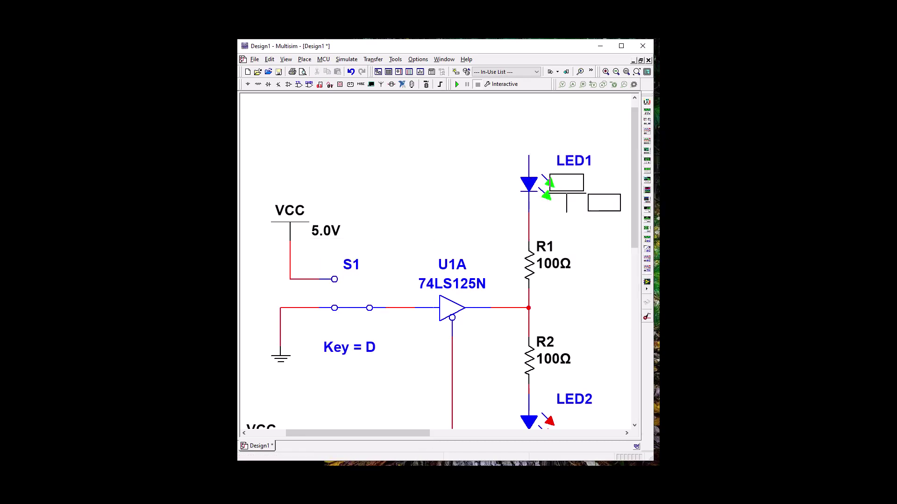
click(528, 126)
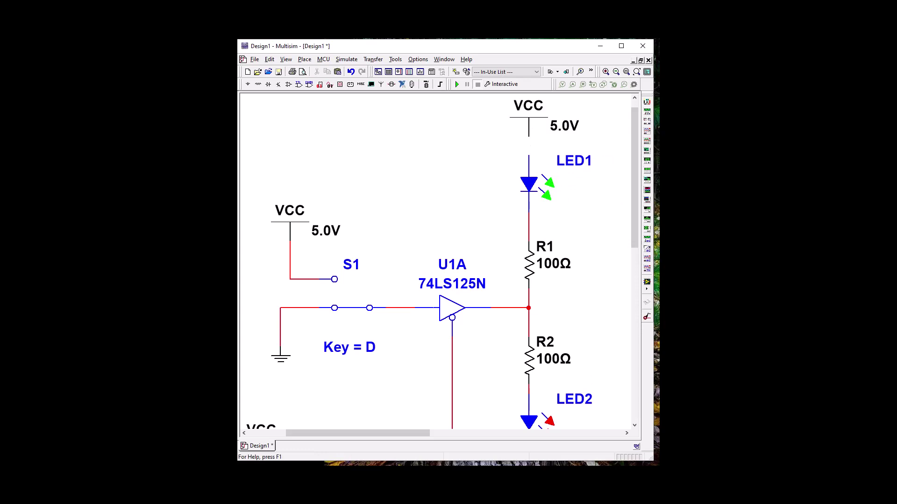
click(528, 137)
click(528, 155)
Step: Move switch S2 together with its VCC, ground and wiring up, closer to the S1 circuit
drag(634, 178, 634, 185)
scroll(439, 262, down, 4)
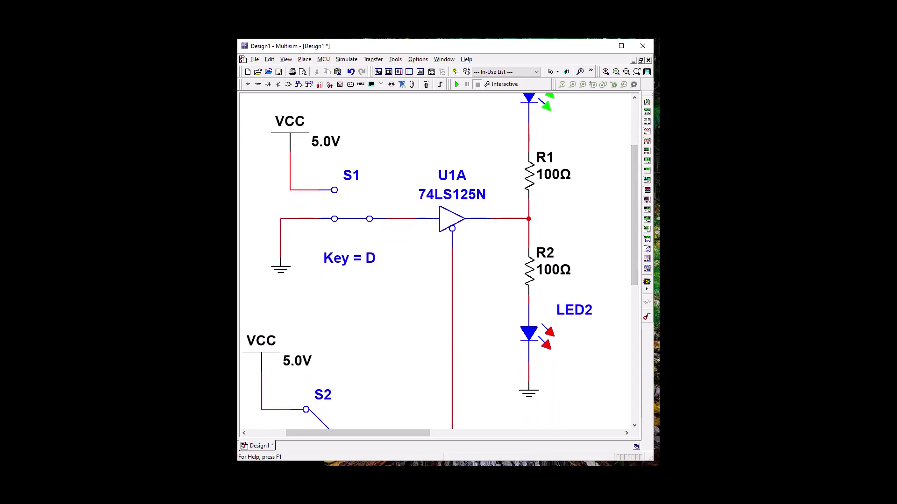
scroll(439, 262, down, 3)
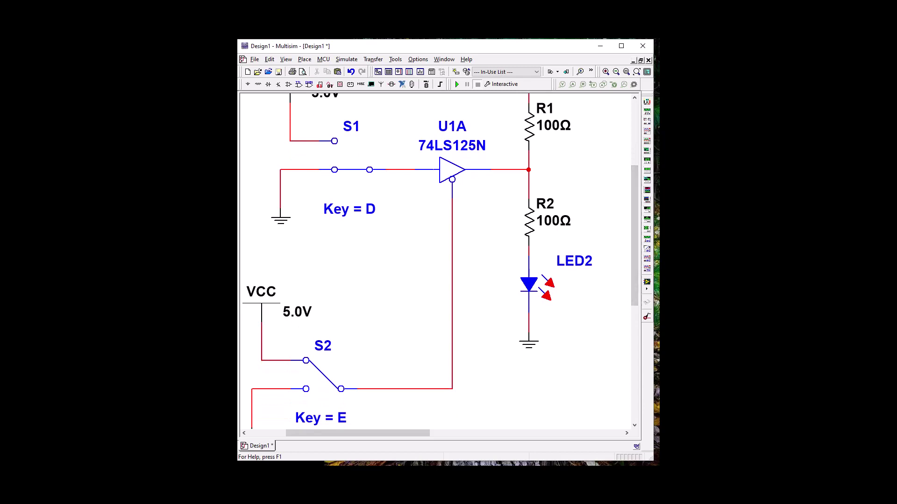
scroll(439, 261, down, 15)
key(ctrl+a)
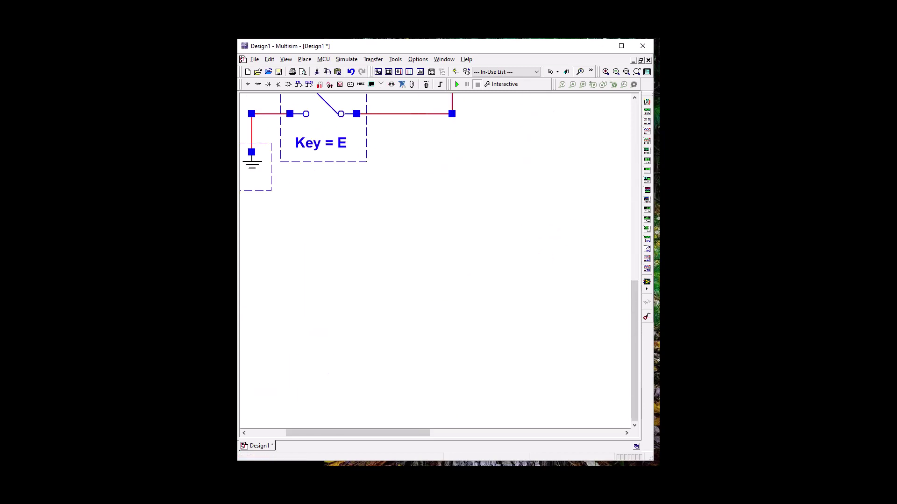
scroll(439, 261, up, 12)
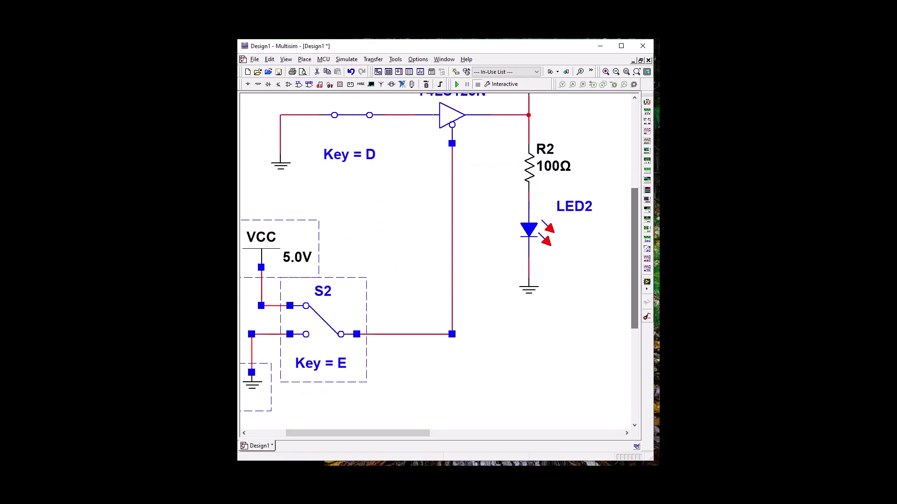
drag(318, 322, 318, 266)
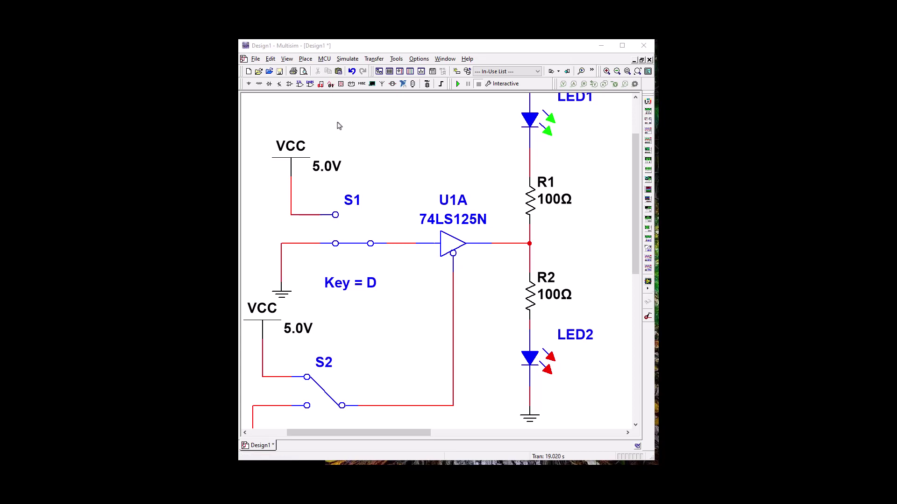
Step: Delete the wire from U1A's output to the resistors and move the whole VCC-LED-resistor-ground column farther from the buffer
click(287, 59)
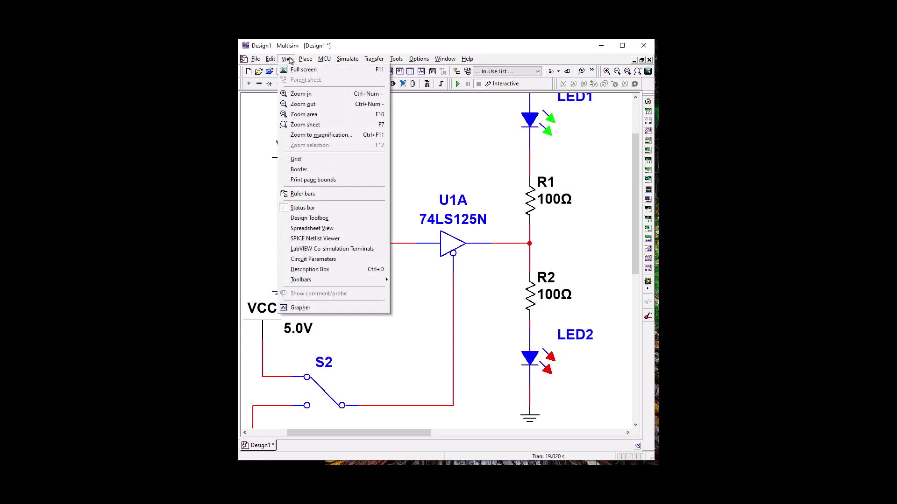
click(313, 125)
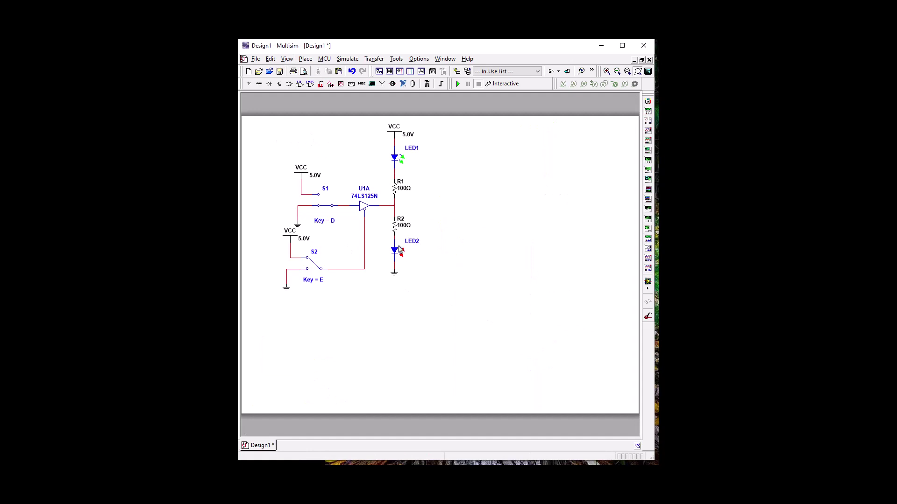
click(386, 207)
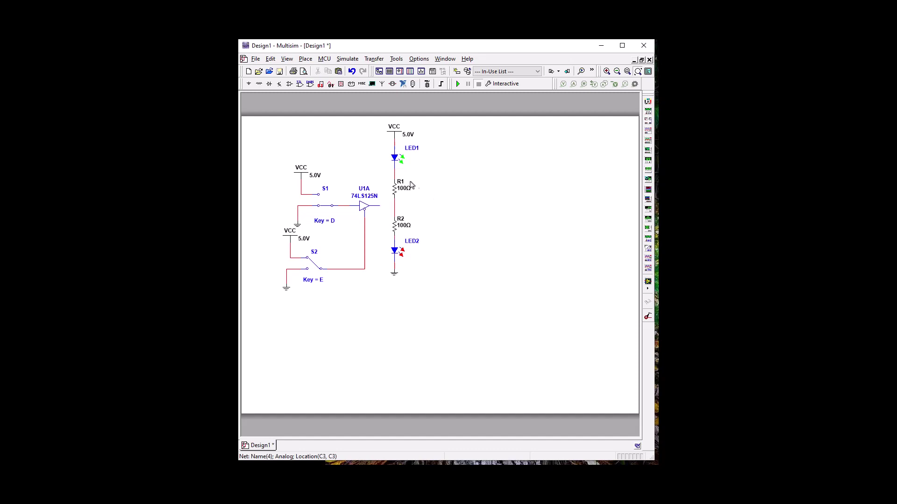
drag(381, 125, 424, 289)
drag(396, 161, 526, 166)
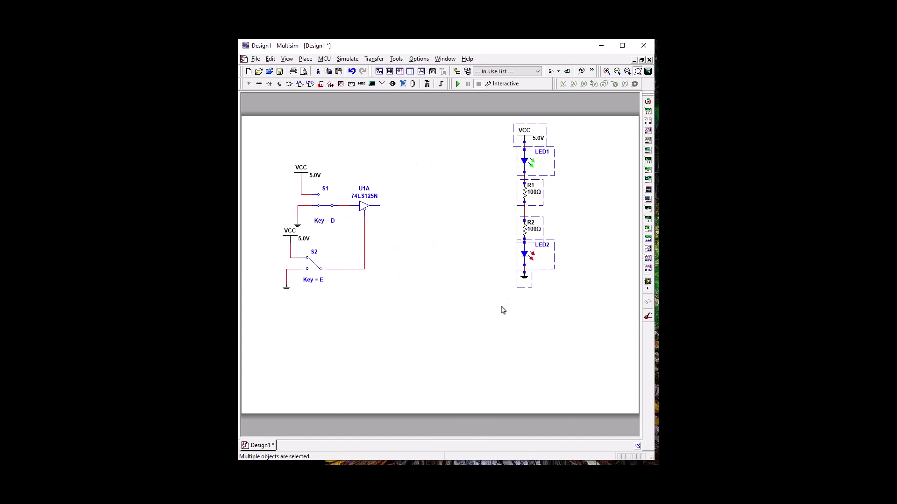
click(485, 331)
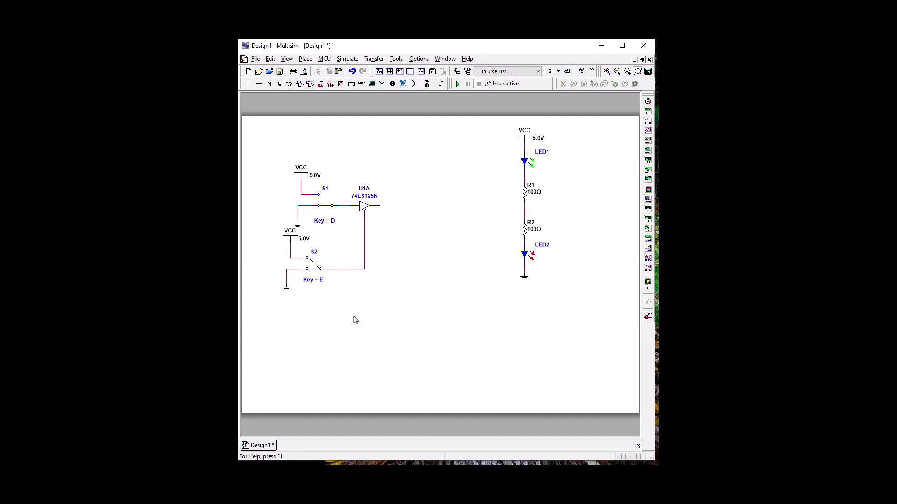
Step: Delete the wire connecting switch S2 to U1A's enable pin
click(365, 236)
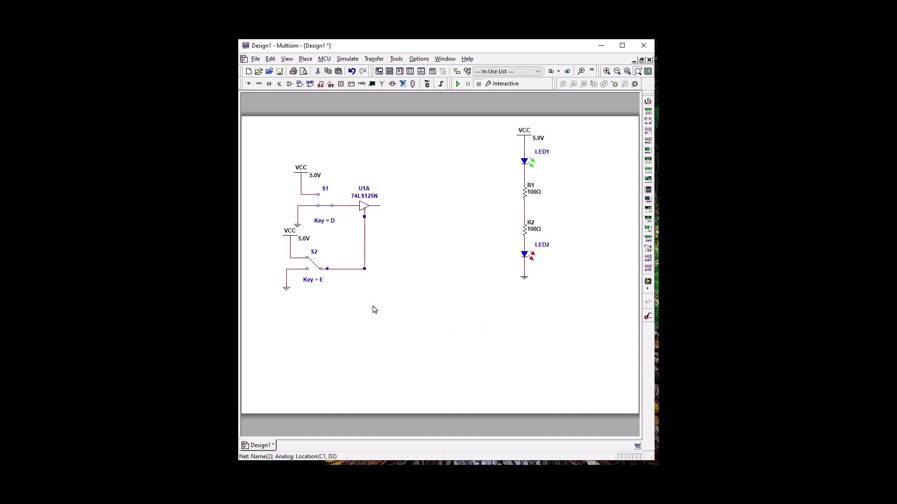
key(Delete)
right_click(365, 205)
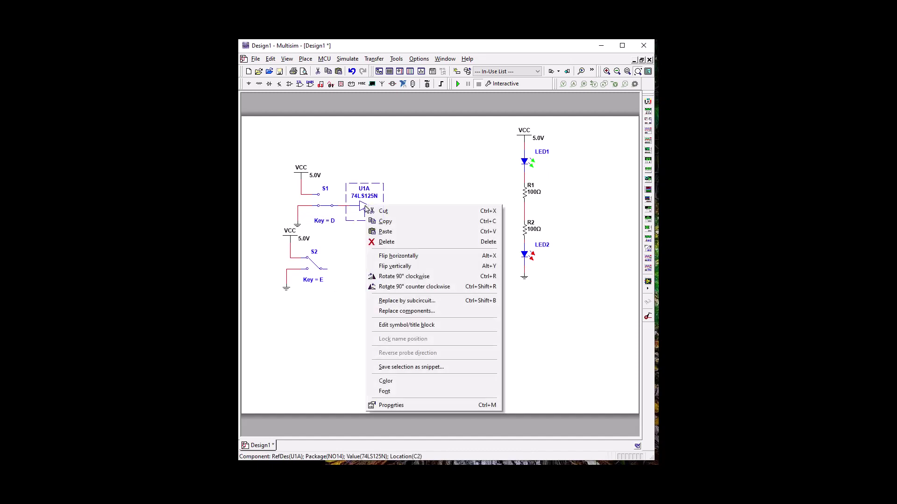
click(374, 222)
right_click(362, 310)
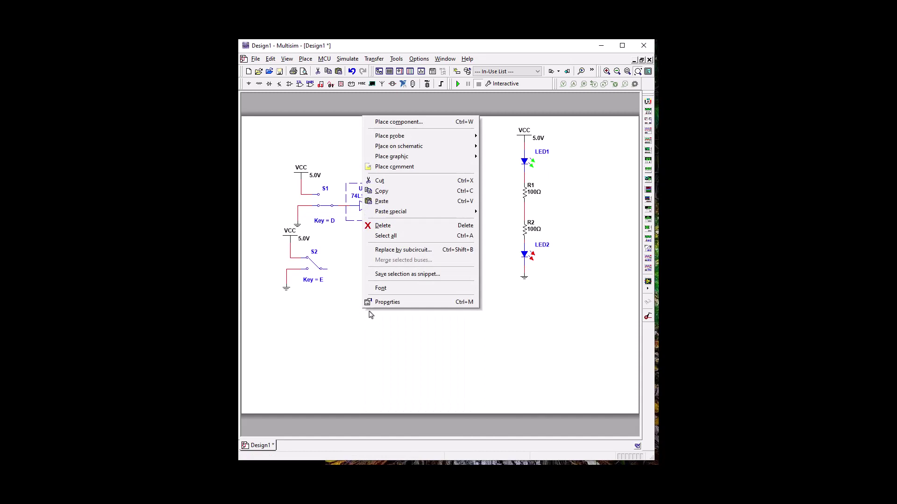
click(432, 315)
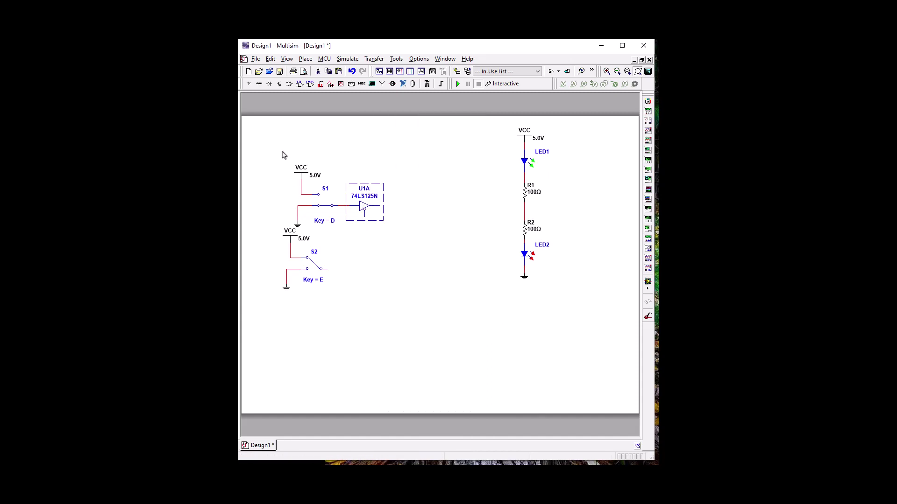
Step: Duplicate the S1 switch circuit with its VCC, ground and 74LS125N buffer below the original, and delete the extra VCC copied along
drag(282, 150, 389, 232)
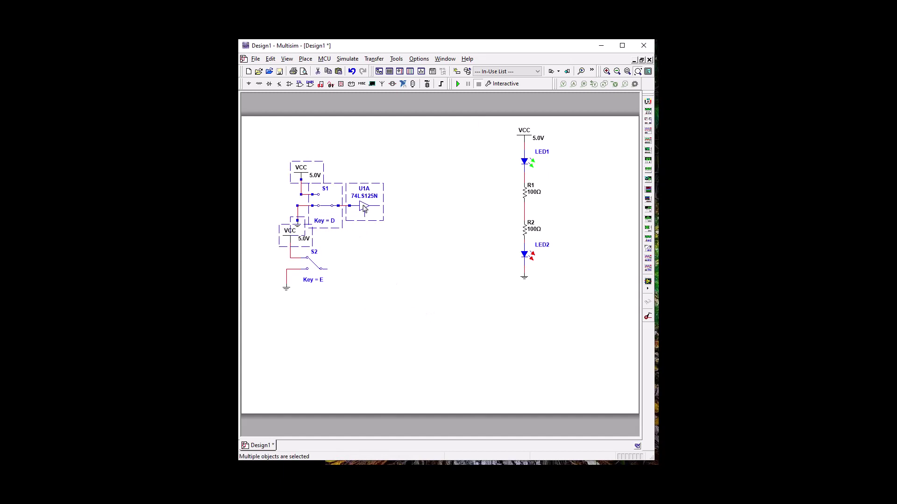
right_click(364, 207)
click(385, 222)
click(350, 340)
right_click(350, 336)
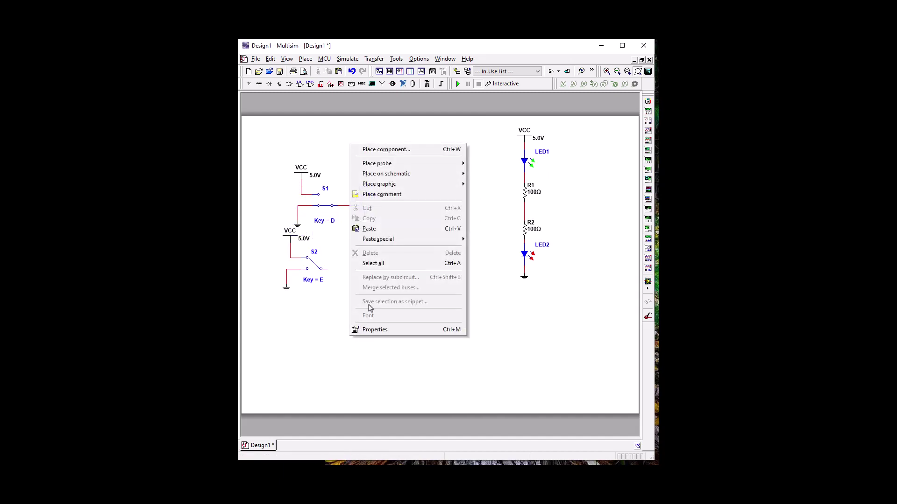
click(369, 229)
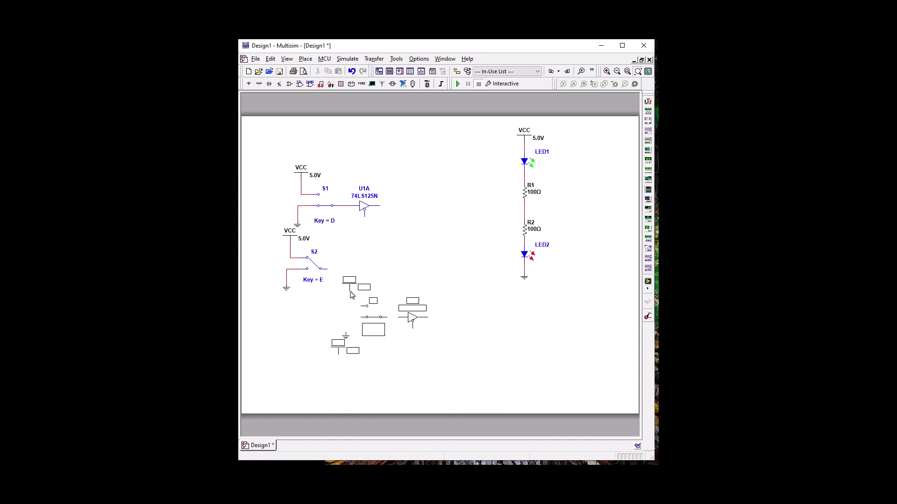
click(352, 294)
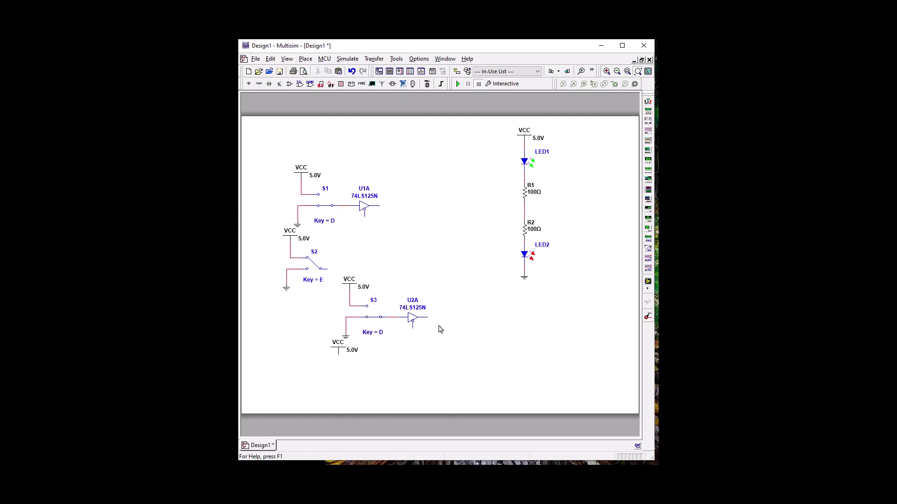
click(341, 355)
key(Delete)
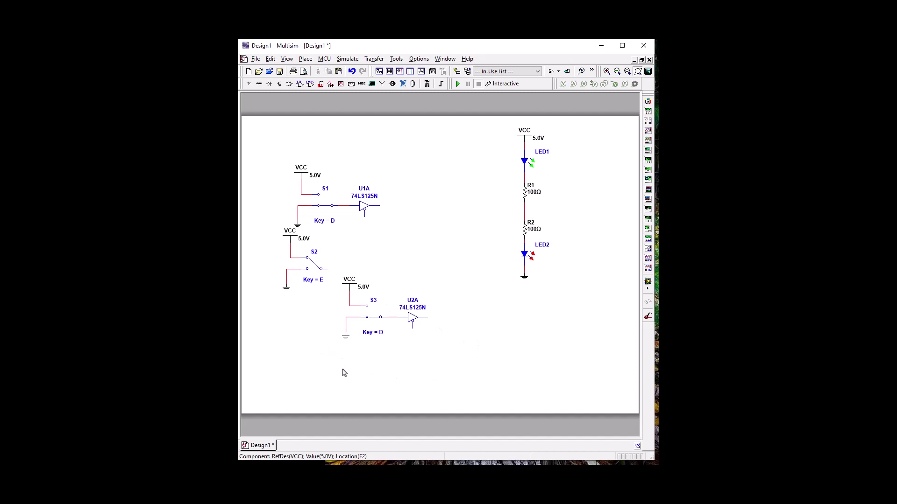
Step: Flip buffer U2A vertically and wire the common terminal of switch S2 to its enable pin
click(414, 322)
right_click(413, 323)
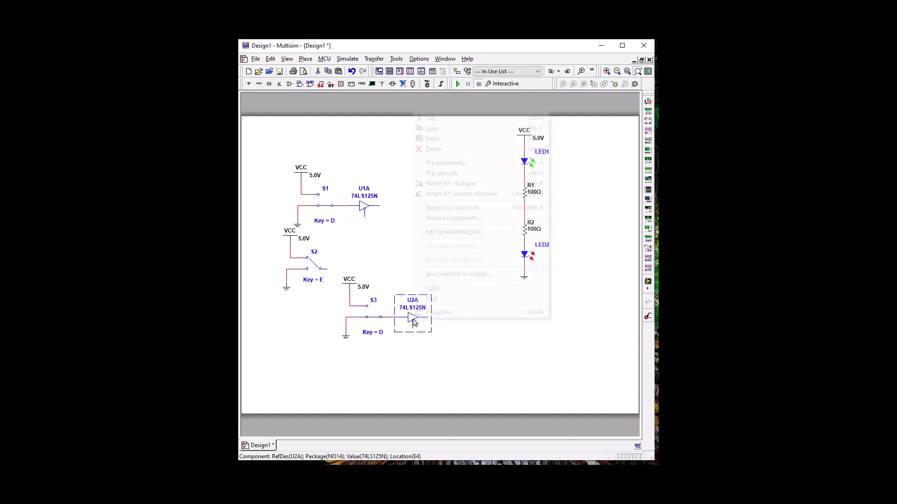
click(445, 175)
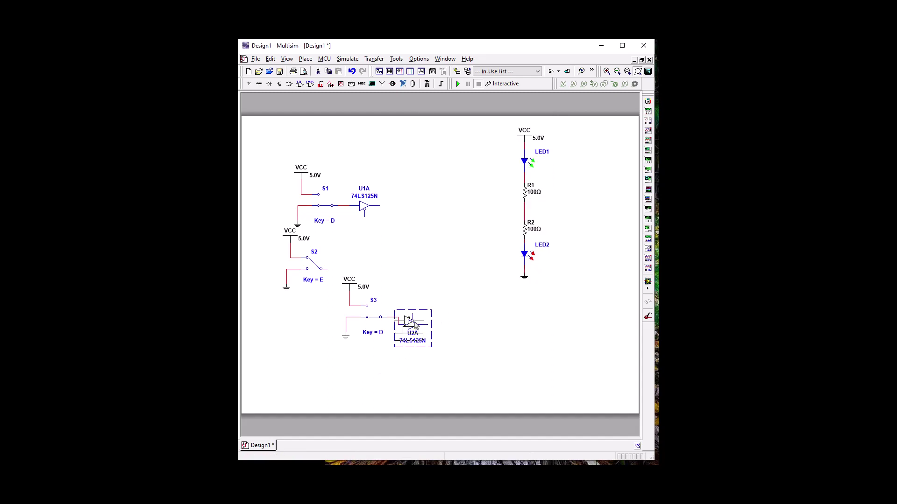
click(487, 348)
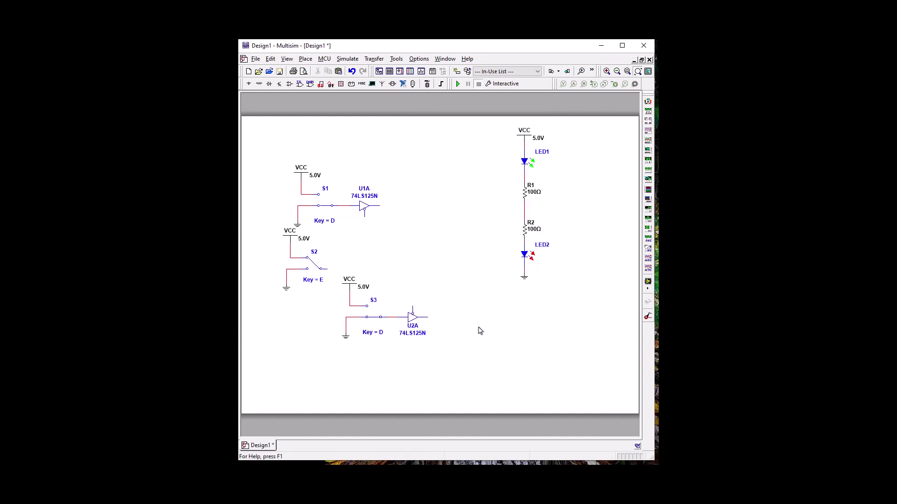
click(335, 270)
click(413, 310)
Step: Place one 74LS04N inverter from the 74LS family between switch S2 and buffer U1A
click(299, 84)
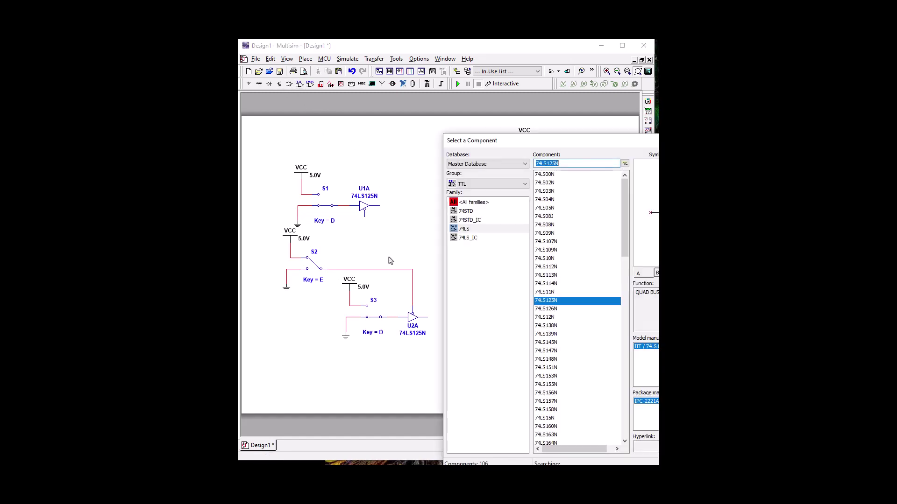
click(469, 229)
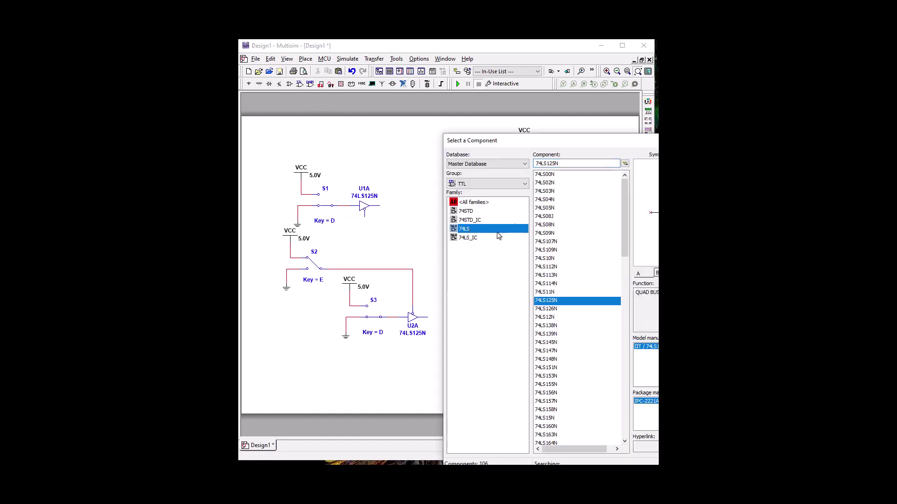
click(547, 200)
key(Return)
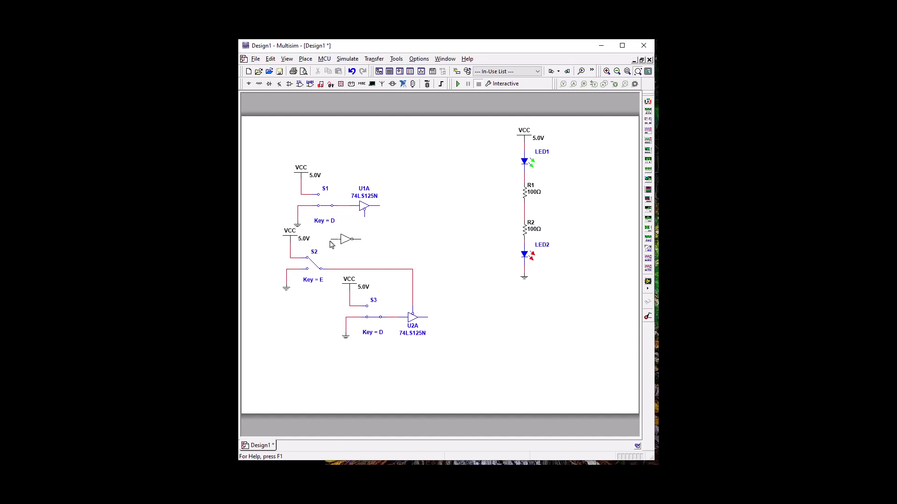
click(347, 245)
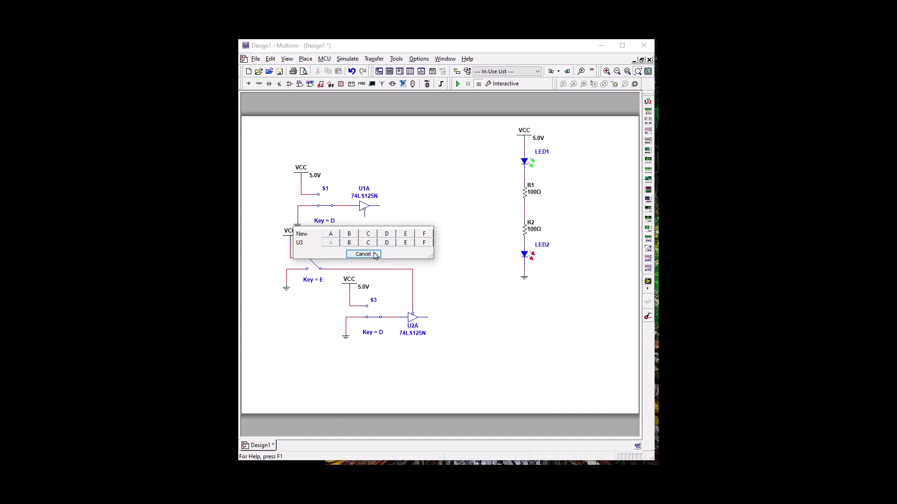
click(369, 254)
key(Escape)
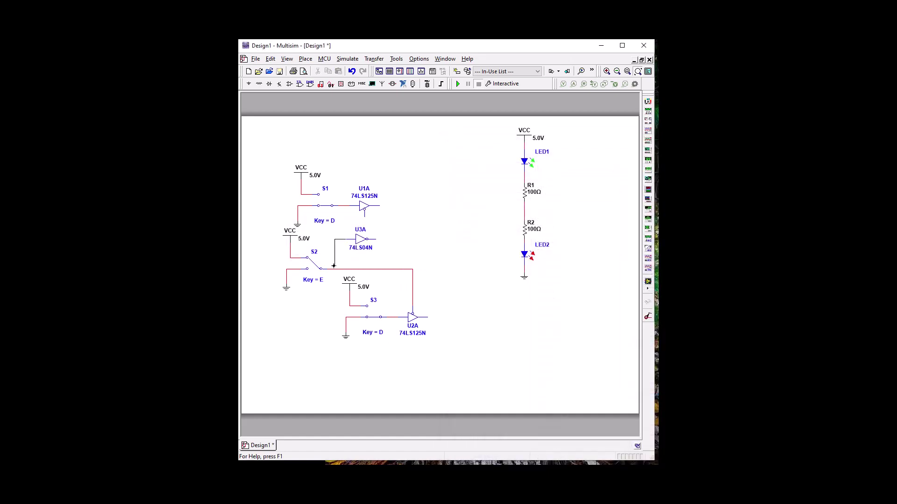
Step: Wire the inverter's input to S2's enable line, align the inverter under U1A, and wire its output to U1A's enable pin
click(333, 269)
drag(372, 239, 377, 237)
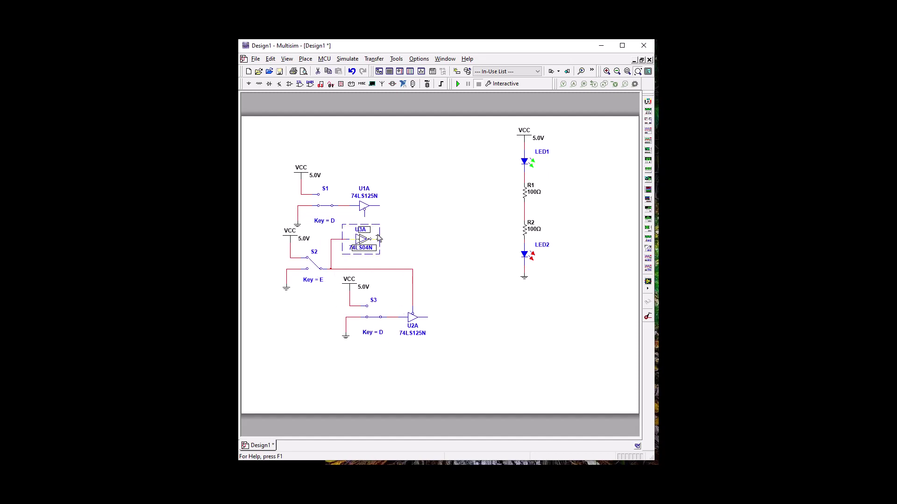
click(389, 241)
click(379, 238)
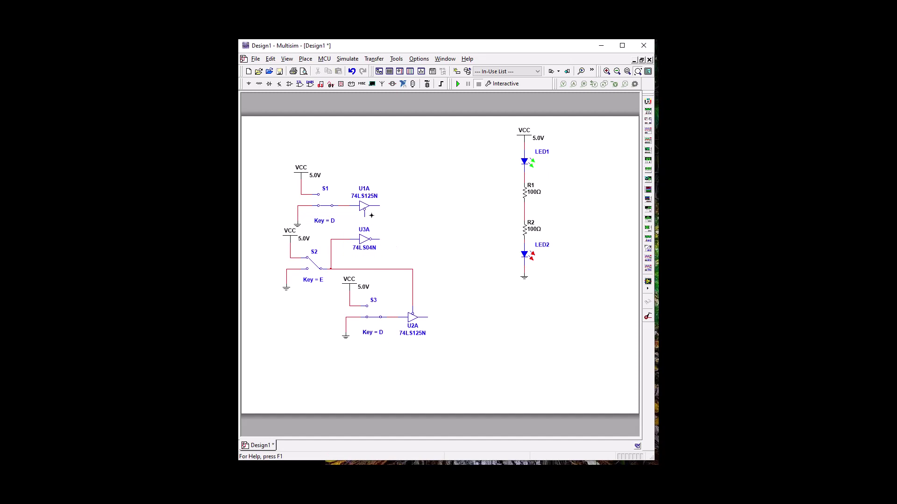
click(364, 214)
Step: Set the toggle key of switch S3 to F
click(367, 323)
double_click(370, 331)
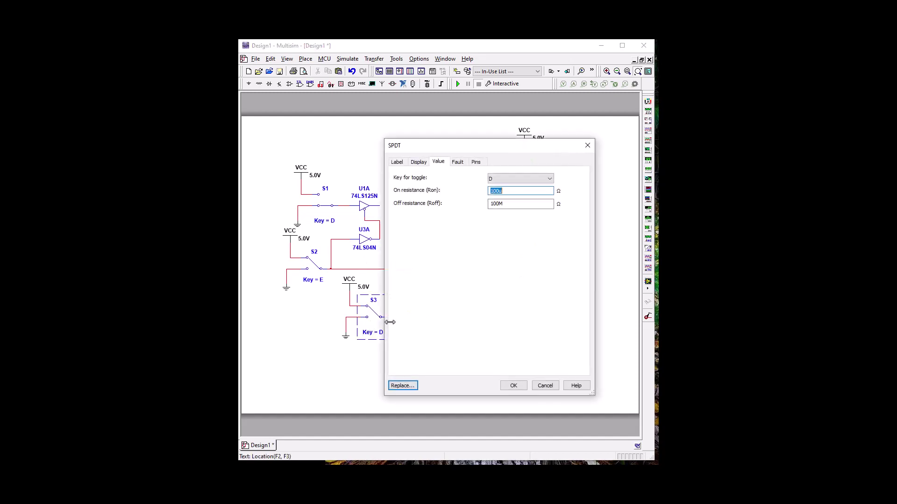
click(519, 180)
click(514, 201)
click(513, 386)
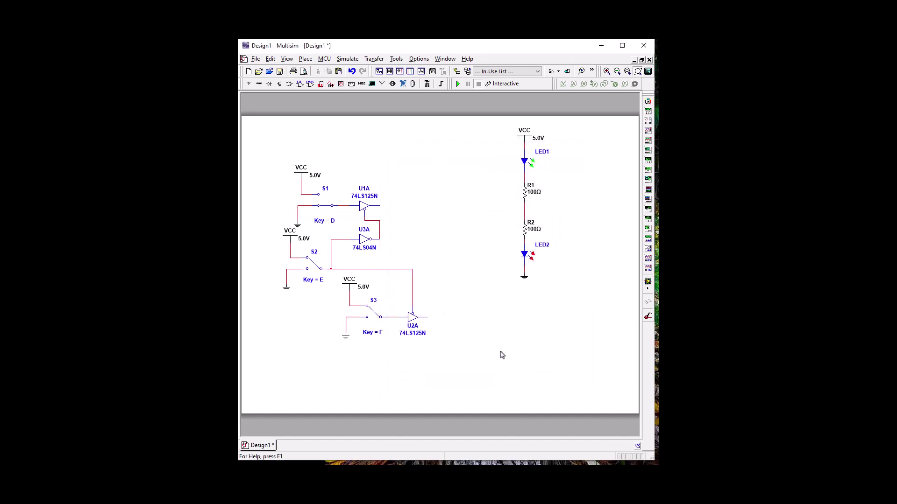
Step: Wire the outputs of buffers U1A and U2A to the line between resistors R1 and R2
click(380, 205)
click(523, 205)
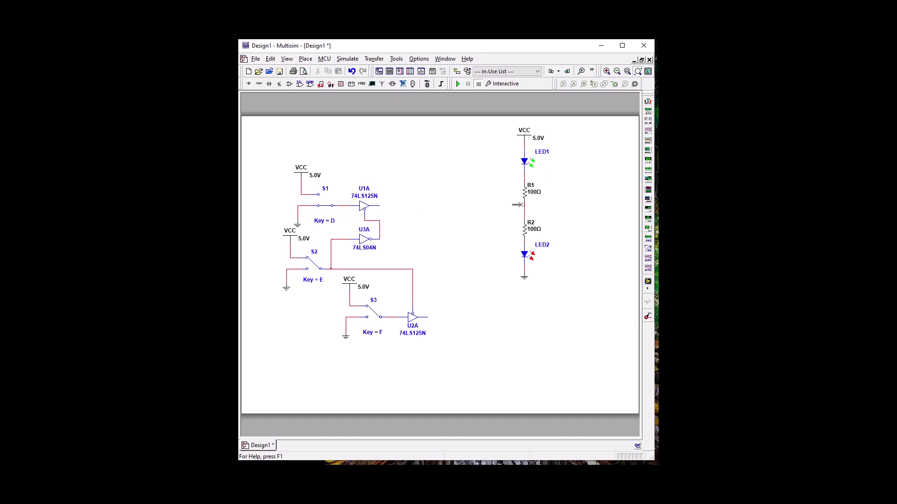
click(427, 317)
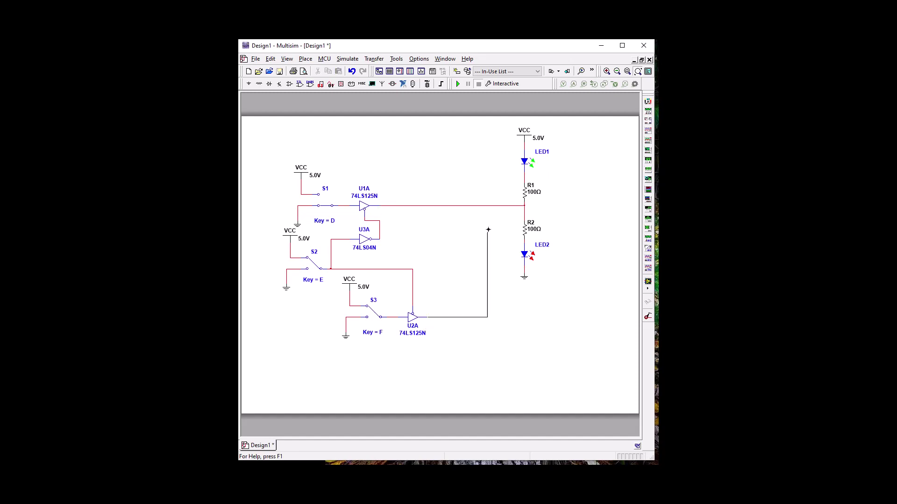
click(524, 211)
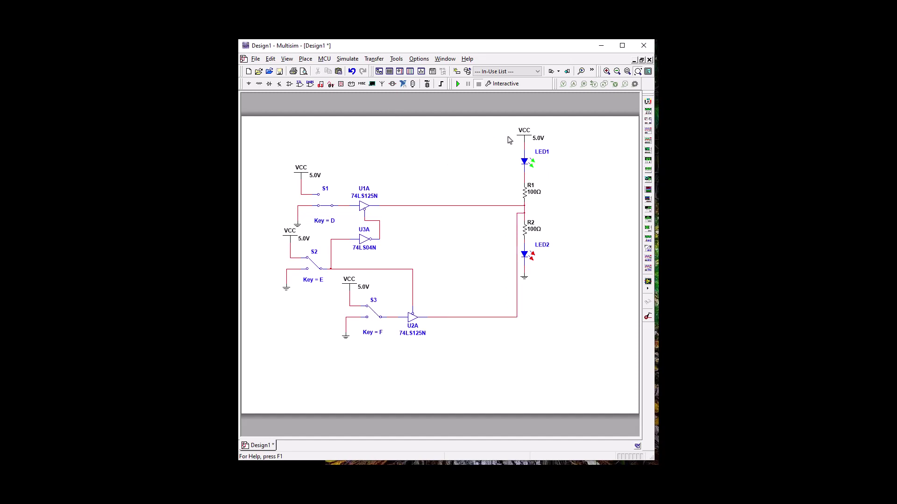
Step: Move the whole VCC-LED-resistor-ground column down and closer to the two buffers
drag(524, 264, 582, 315)
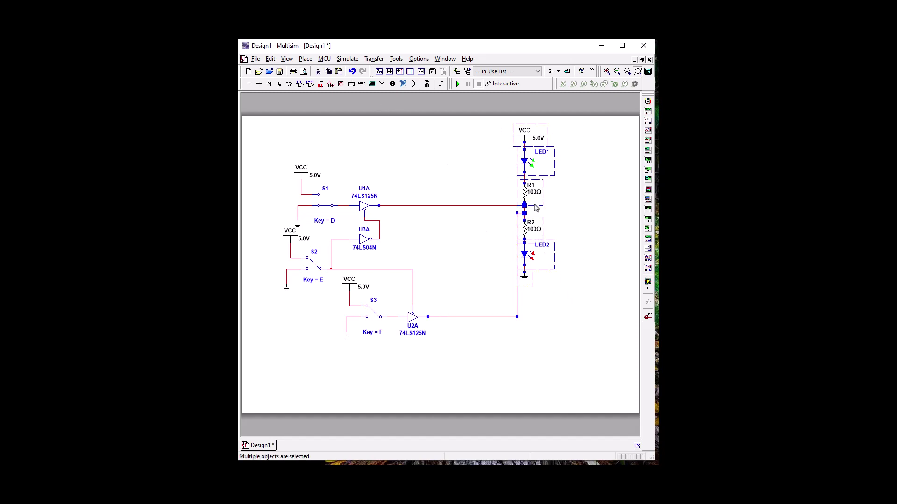
drag(527, 196, 459, 252)
click(552, 286)
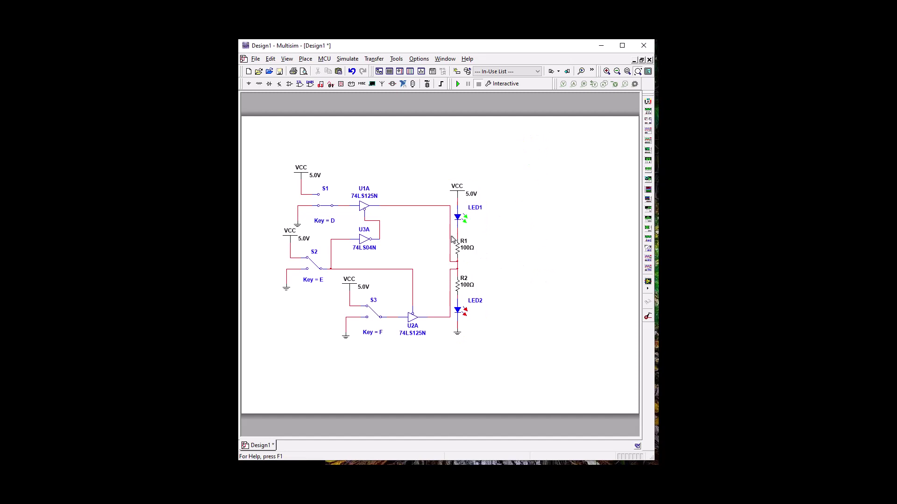
Step: Shift the vertical segments of both buffer output wires away from the LED column
drag(450, 235, 424, 235)
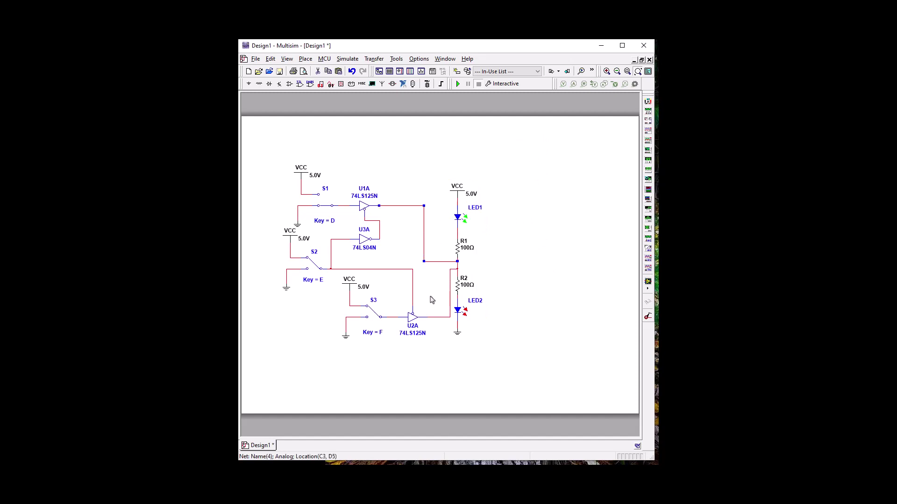
click(450, 296)
drag(450, 296, 427, 296)
click(501, 278)
Step: Move the VCC-LED-resistor-ground column slightly nearer to the rerouted output wires
drag(446, 171, 497, 351)
drag(459, 252, 444, 252)
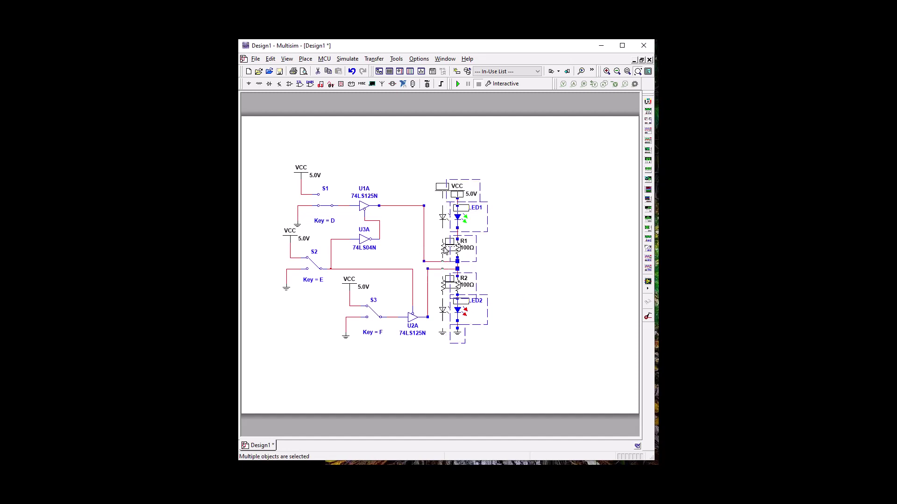
click(507, 302)
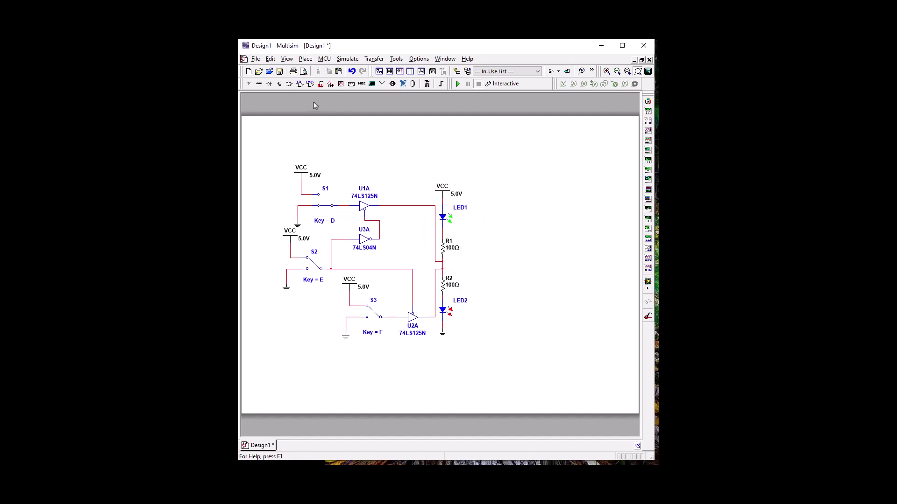
Step: Start the interactive simulation of the completed circuit and close the Spreadsheet View so the whole circuit can be observed
click(288, 58)
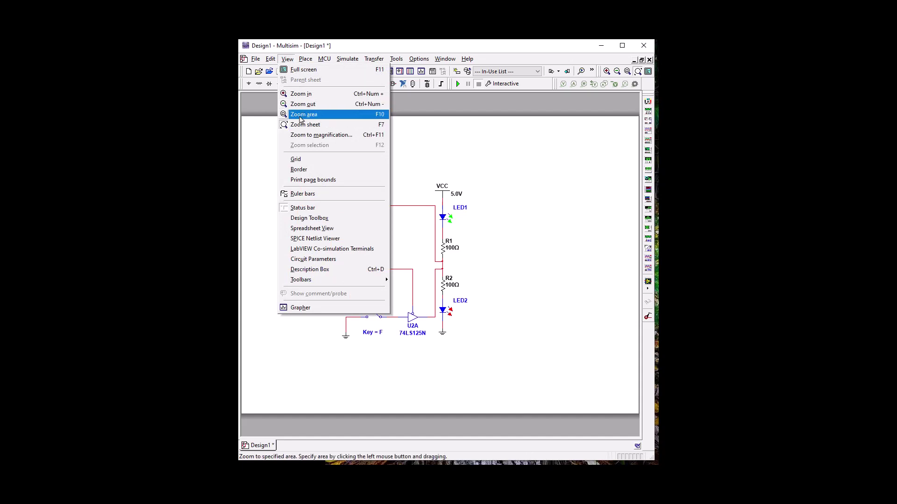
click(301, 119)
drag(272, 150, 479, 359)
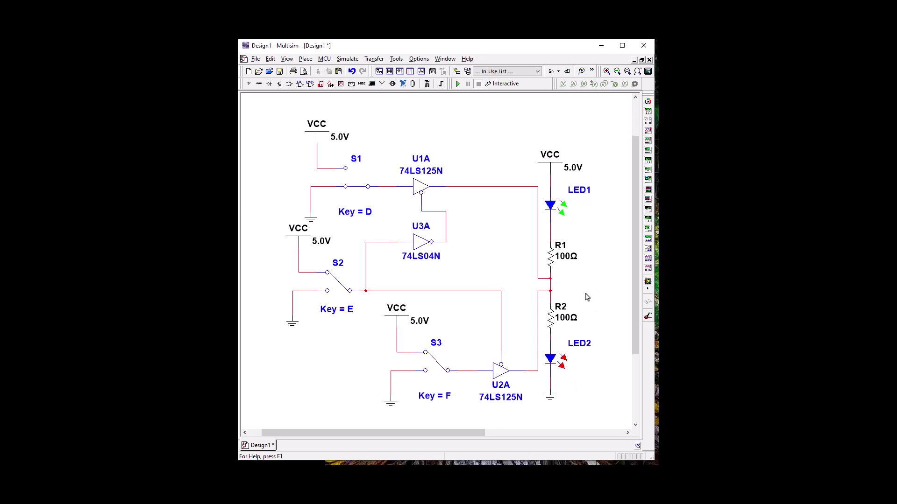
click(457, 84)
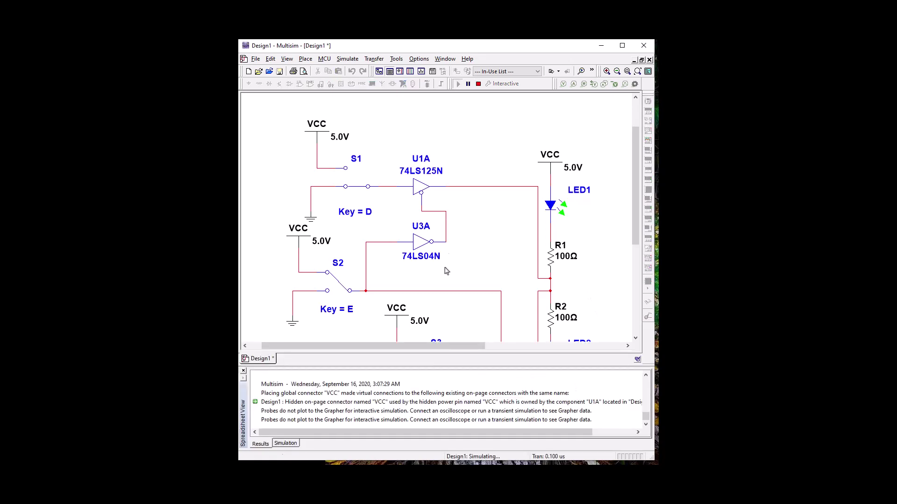
click(243, 370)
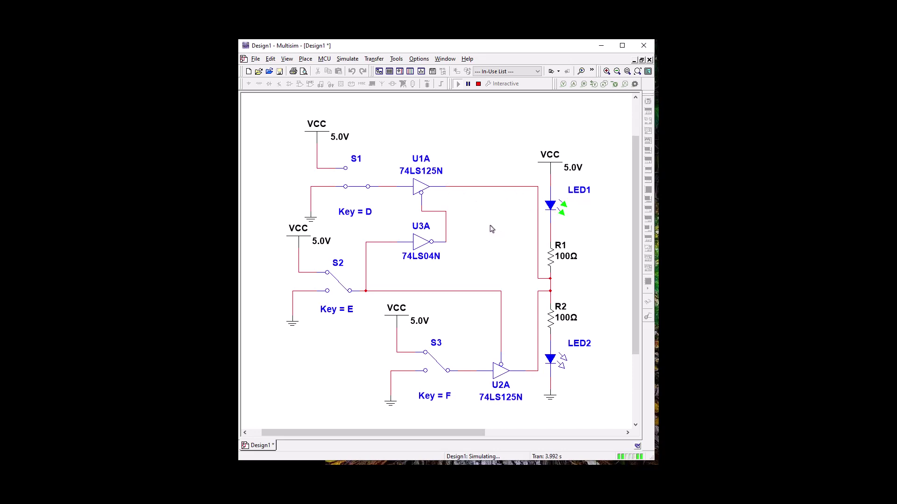
Step: Test the running circuit by toggling switch S1 to VCC and back, then switching S2 and S3 to ground
key(d)
key(d)
key(e)
key(f)
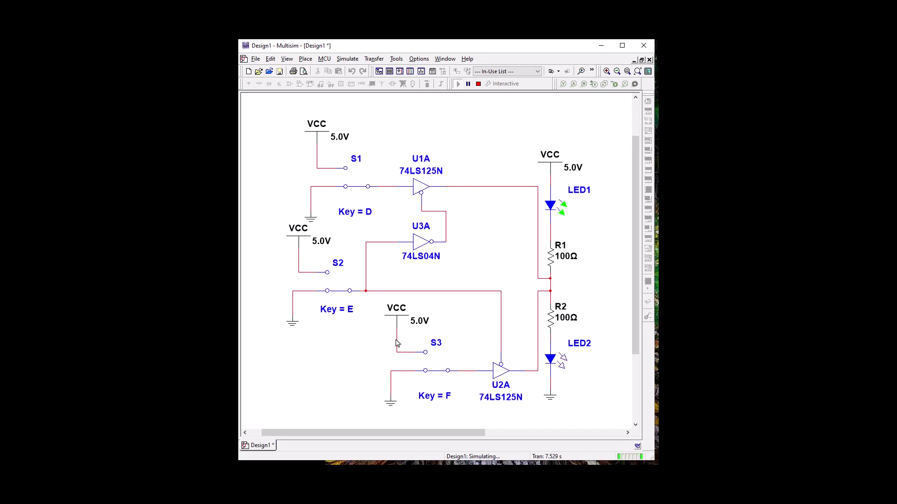